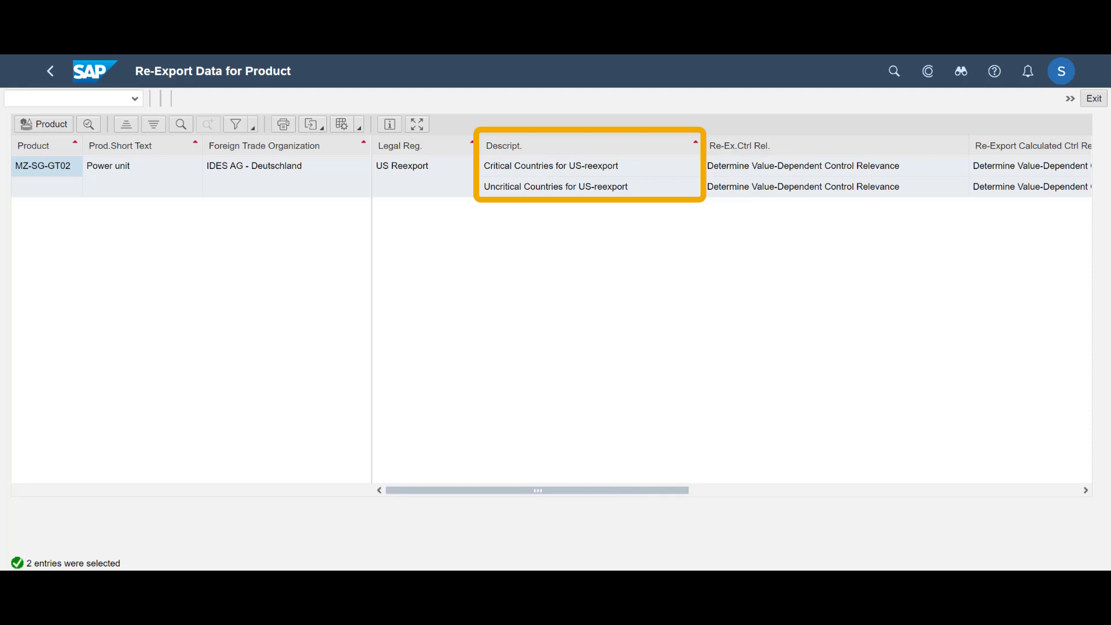
# Step: Open the master data of product MZ-SG-GT02 and examine its re-export control settings for each country group
pyautogui.click(48, 129)
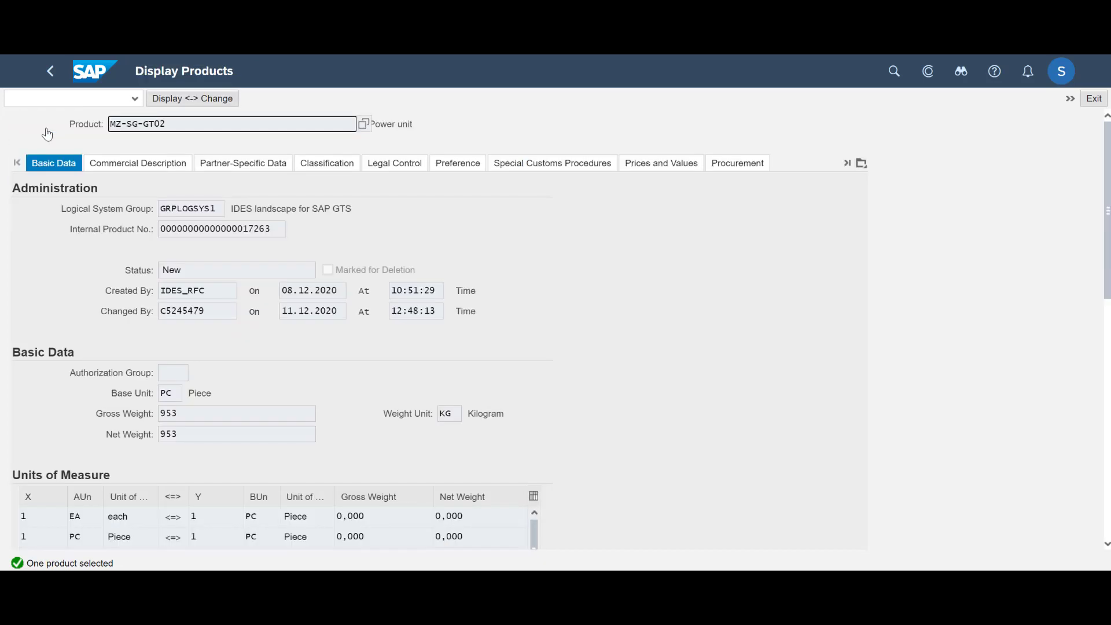
pyautogui.click(848, 166)
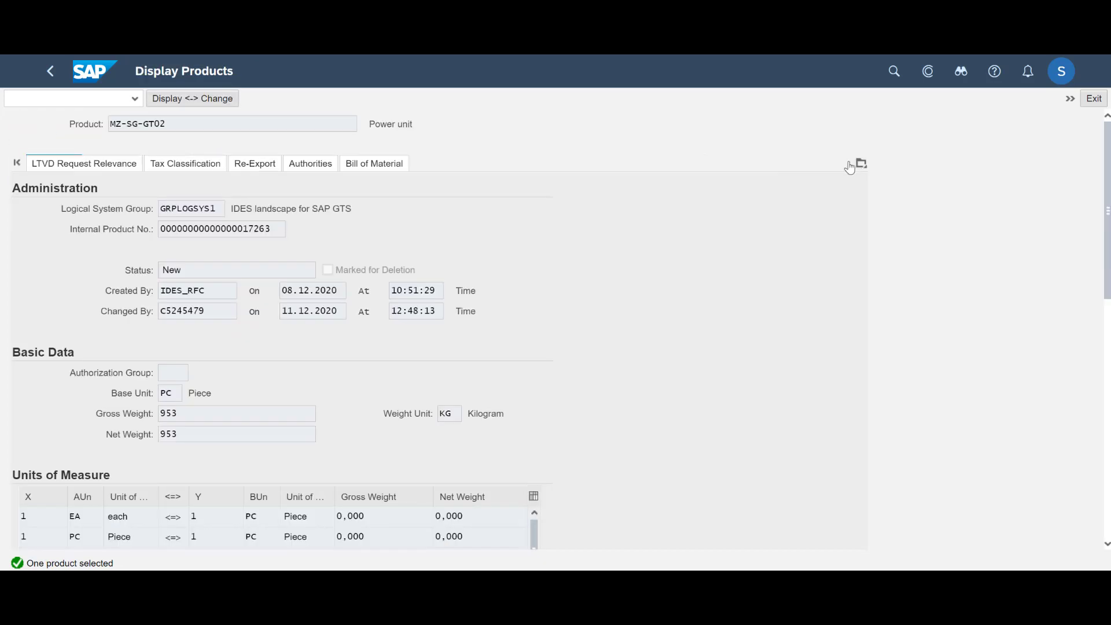
pyautogui.click(255, 167)
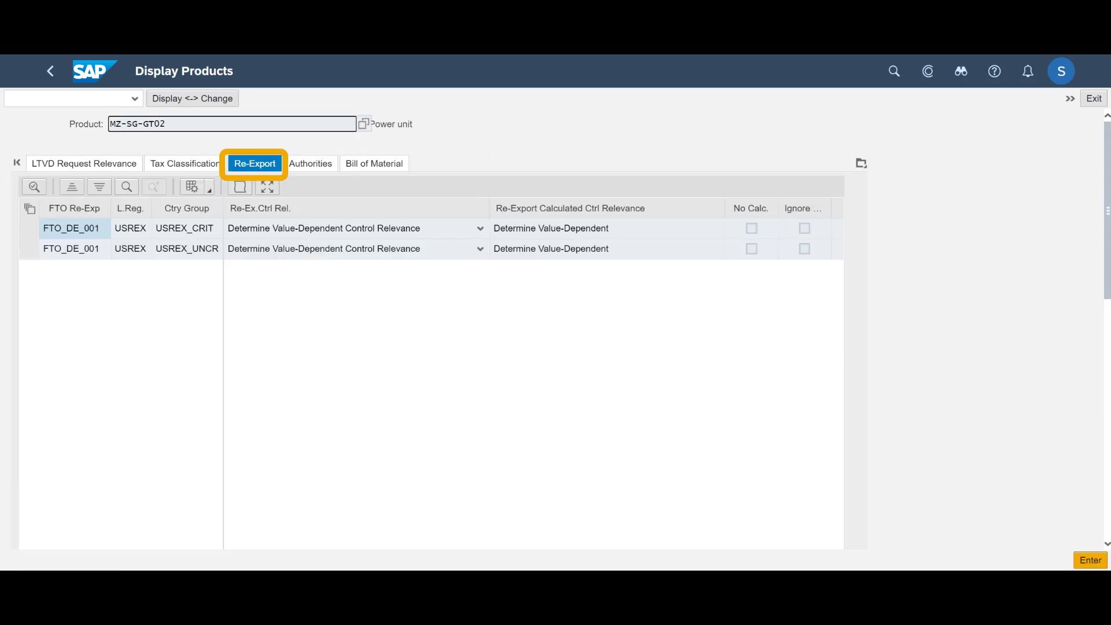
pyautogui.moveTo(1108, 286); pyautogui.dragTo(1108, 330)
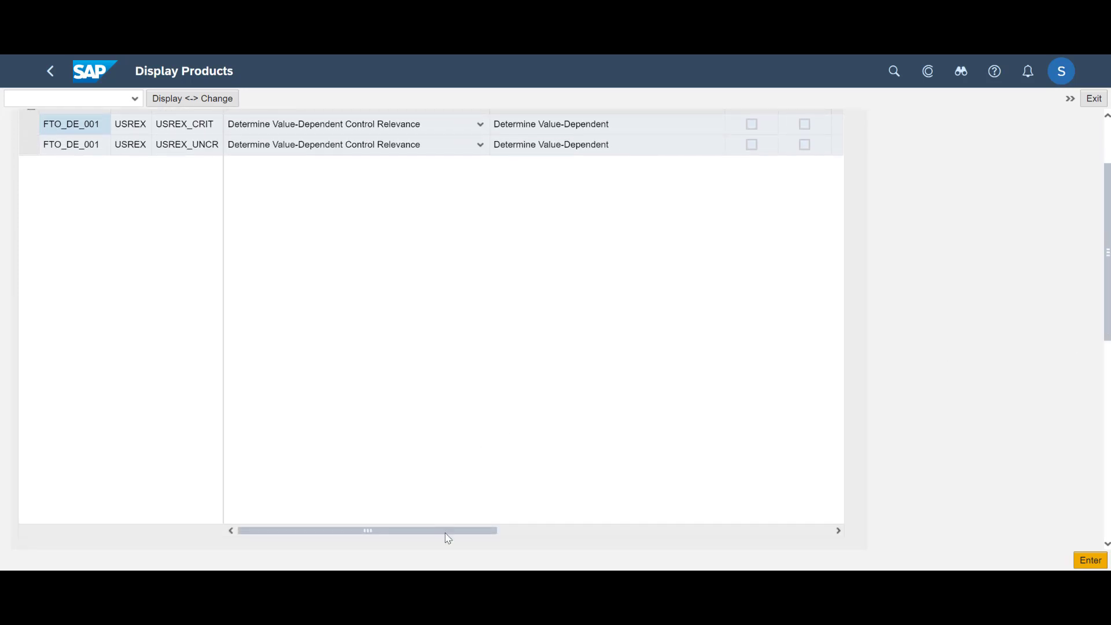
pyautogui.moveTo(450, 538); pyautogui.dragTo(788, 563)
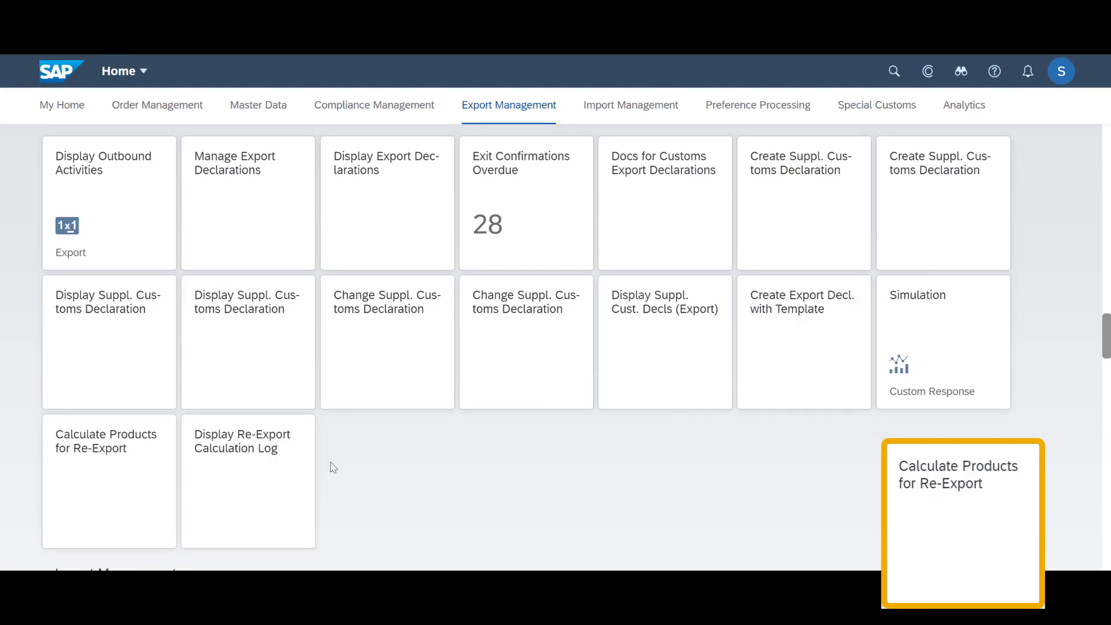
# Step: Run the re-export product calculation for MZ-SG-GT02 under FTO_DE_001 and USREX with simulation mode turned off
pyautogui.click(113, 514)
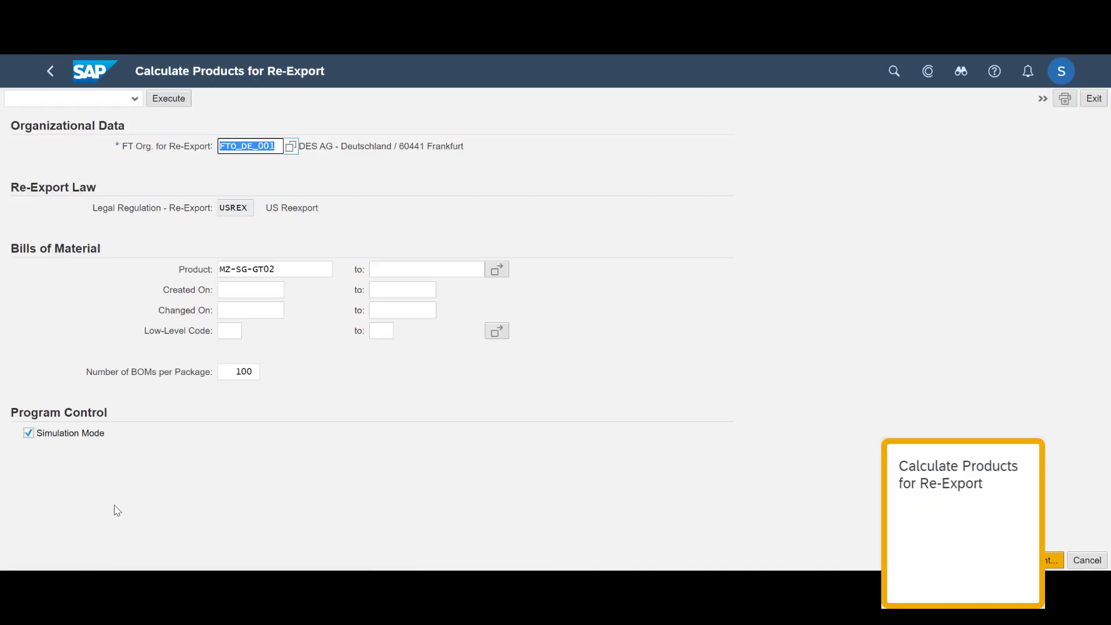
pyautogui.click(36, 435)
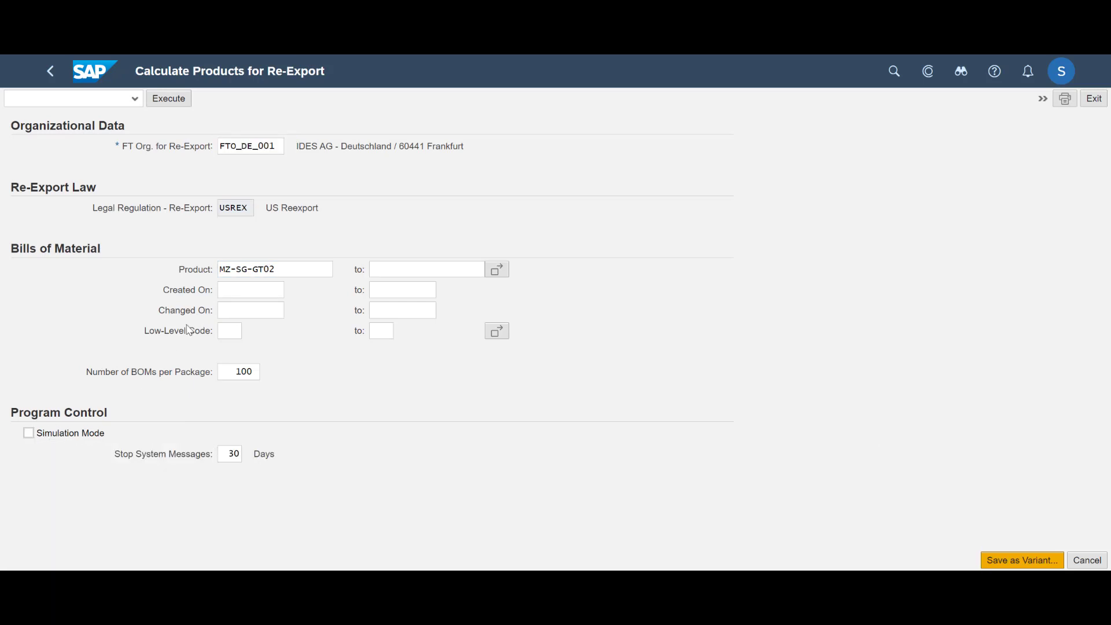
pyautogui.click(170, 105)
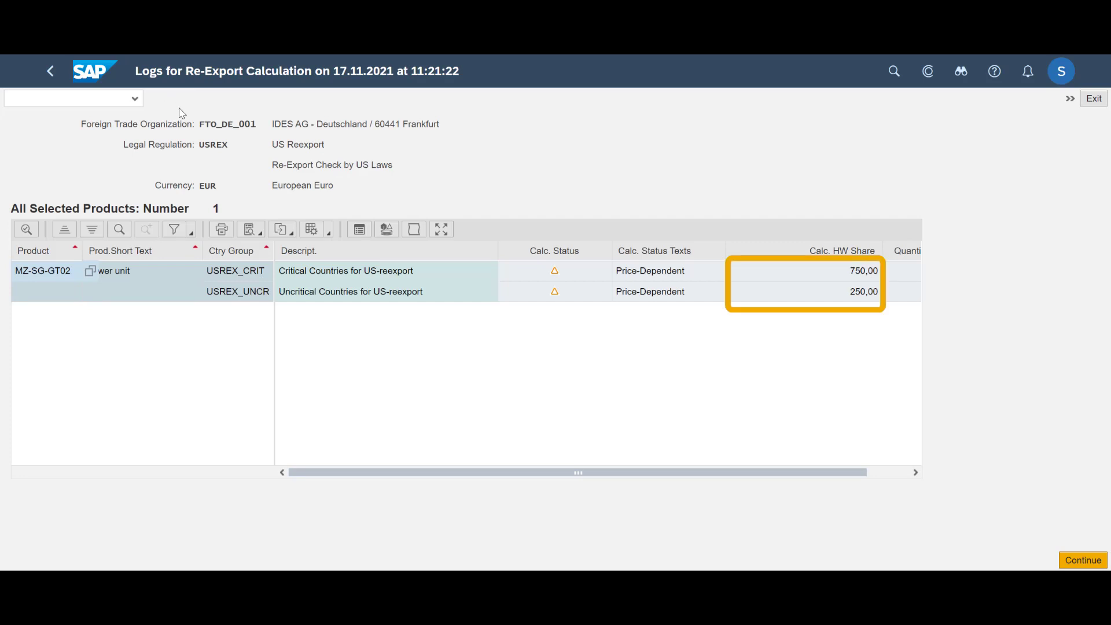
# Step: View the calculation log's organizational data, checking the assigned legal units and the country groups
pyautogui.click(1069, 99)
pyautogui.moveTo(992, 144)
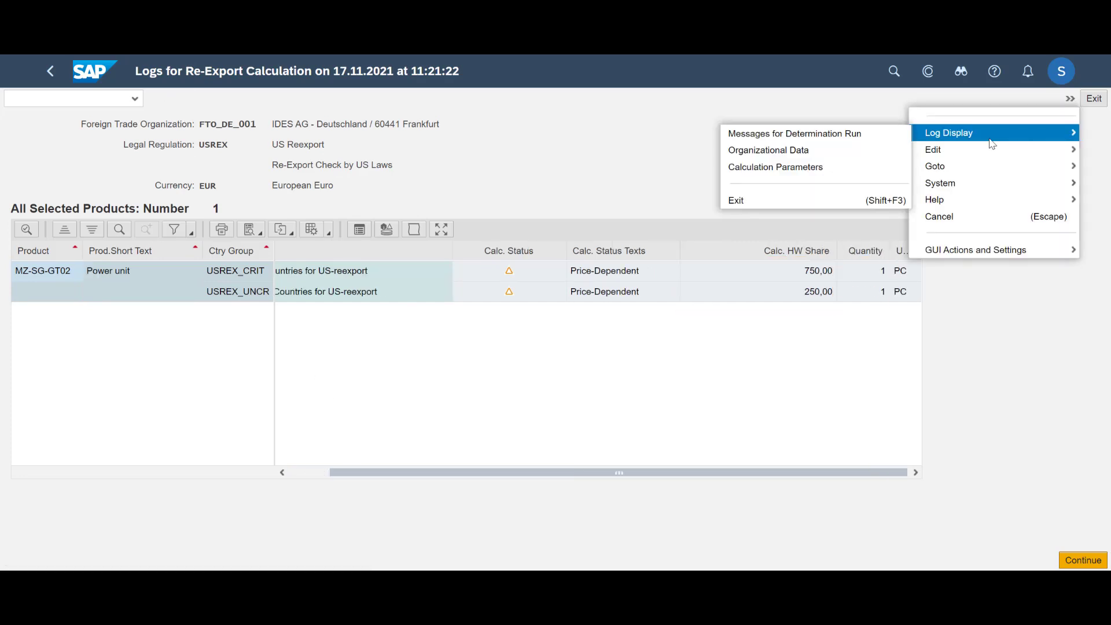
pyautogui.click(798, 153)
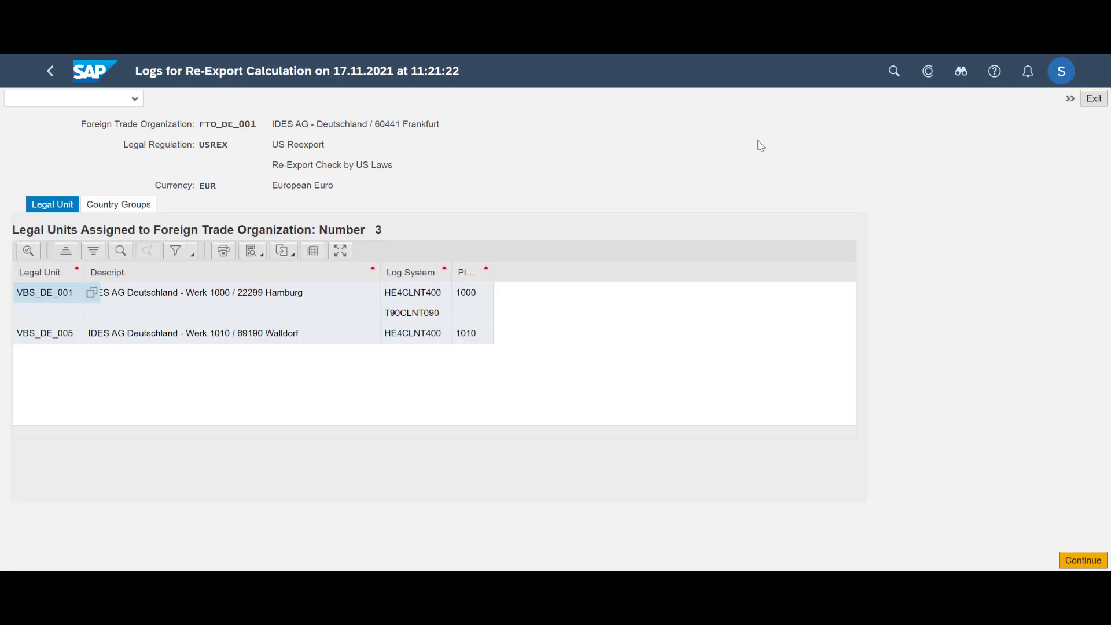
pyautogui.click(119, 206)
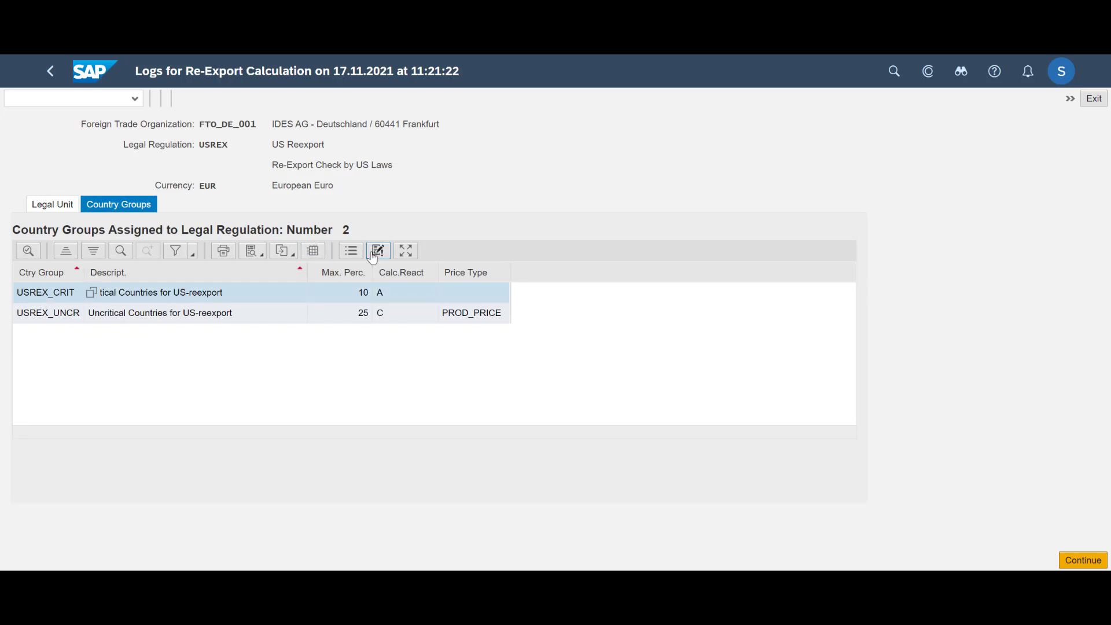
# Step: Review the countries assigned to USREX_CRIT and USREX_UNCR, and return to the log's product list
pyautogui.click(352, 251)
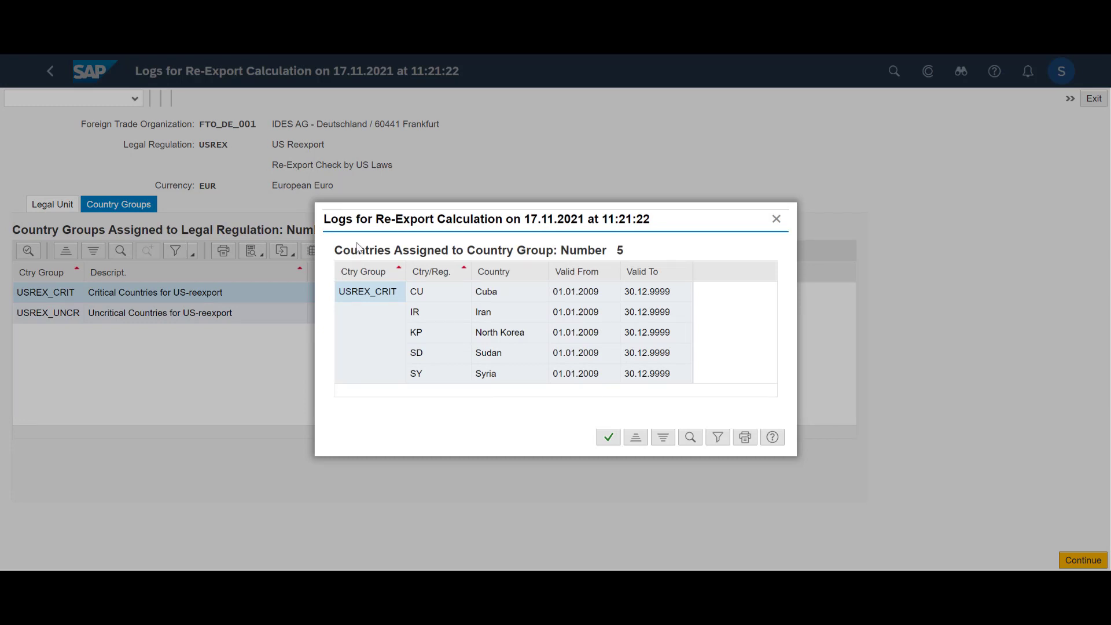
pyautogui.click(776, 220)
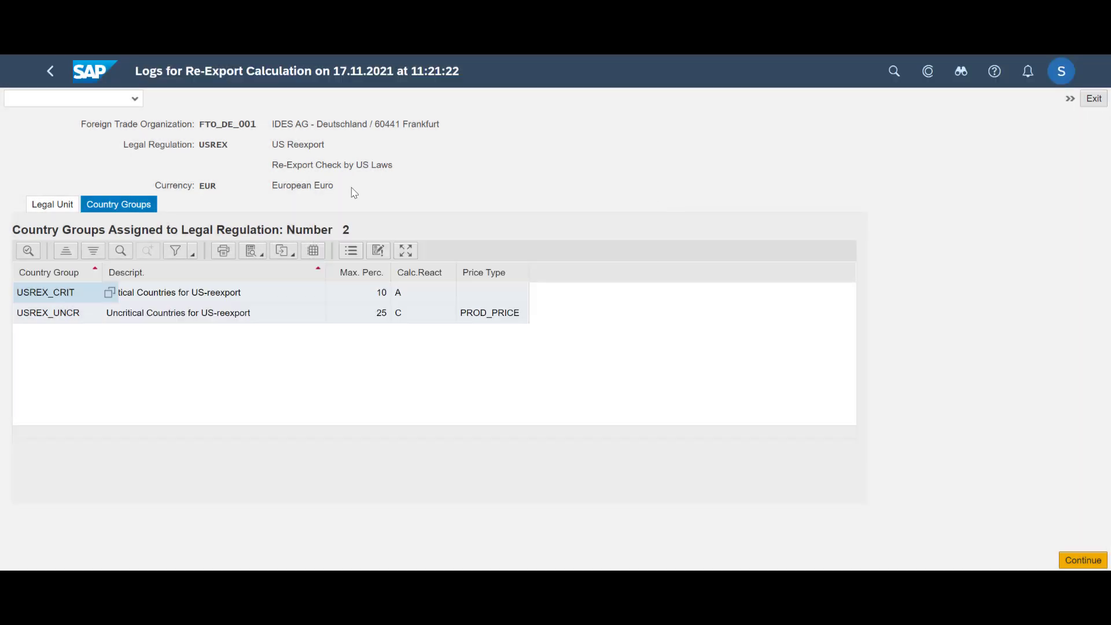
pyautogui.click(86, 315)
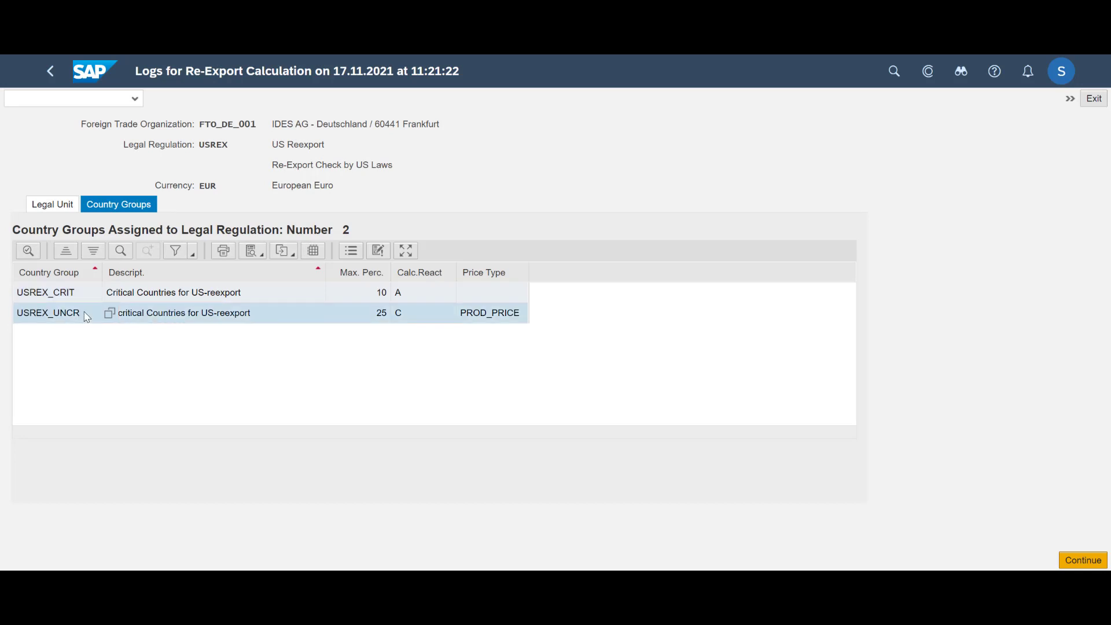
pyautogui.click(354, 252)
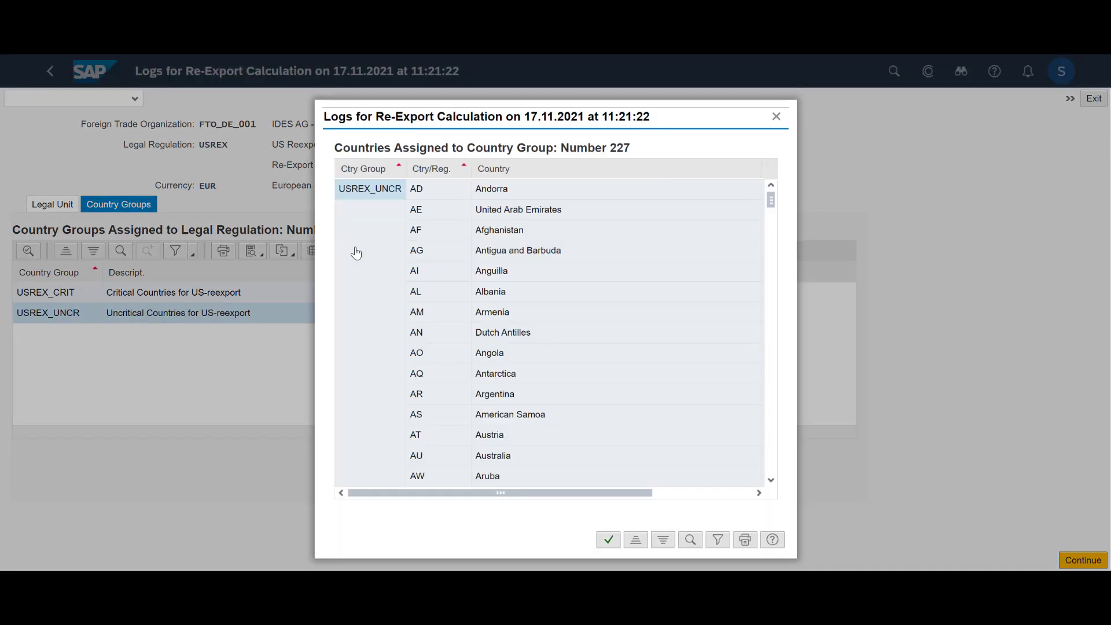
pyautogui.click(776, 122)
pyautogui.click(50, 71)
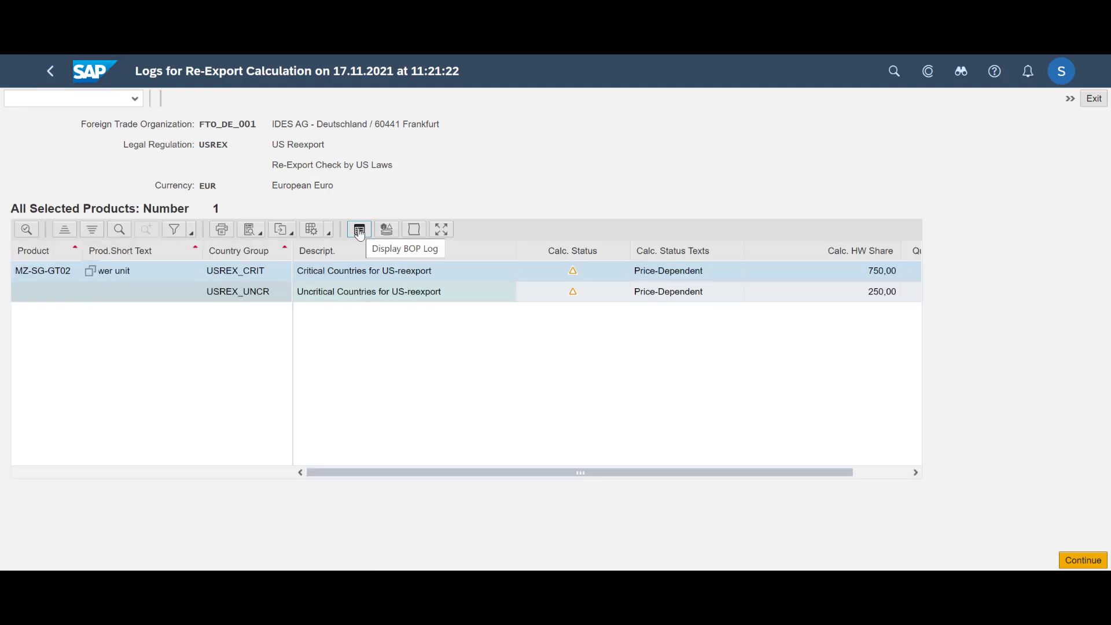
# Step: Examine the power unit's BOP logs for the critical and uncritical country groups, including their assemblies and components
pyautogui.click(359, 231)
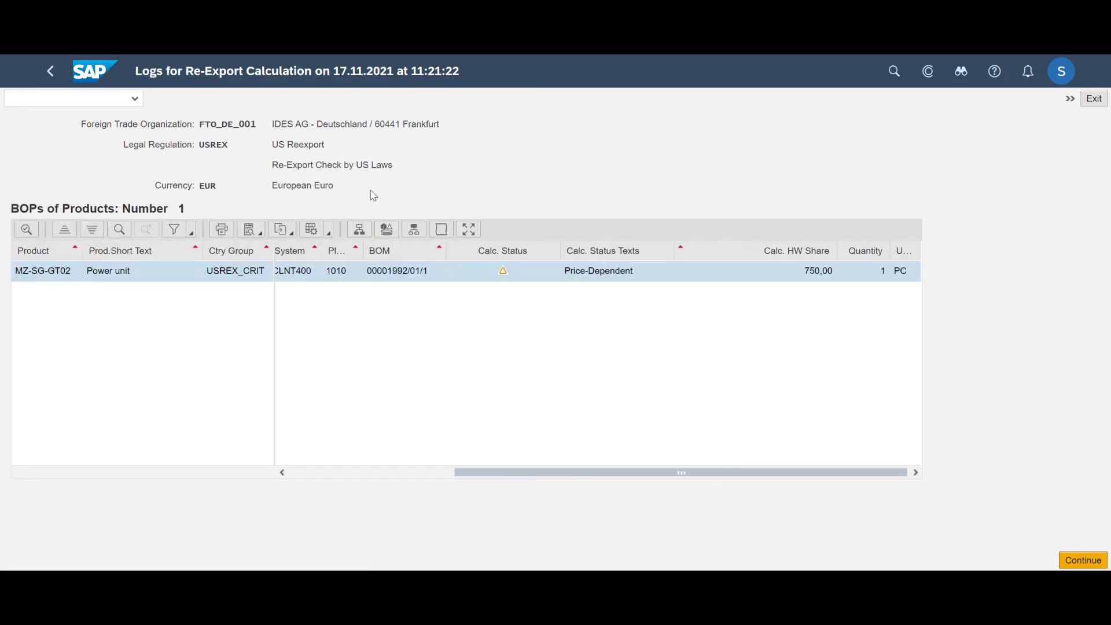
pyautogui.click(360, 231)
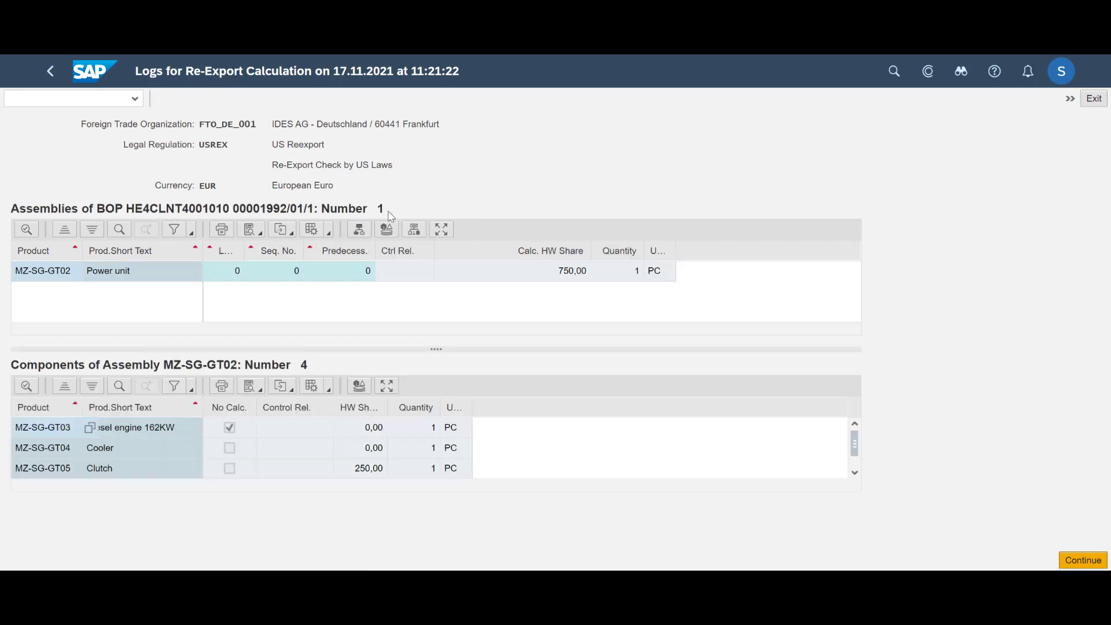
pyautogui.click(854, 473)
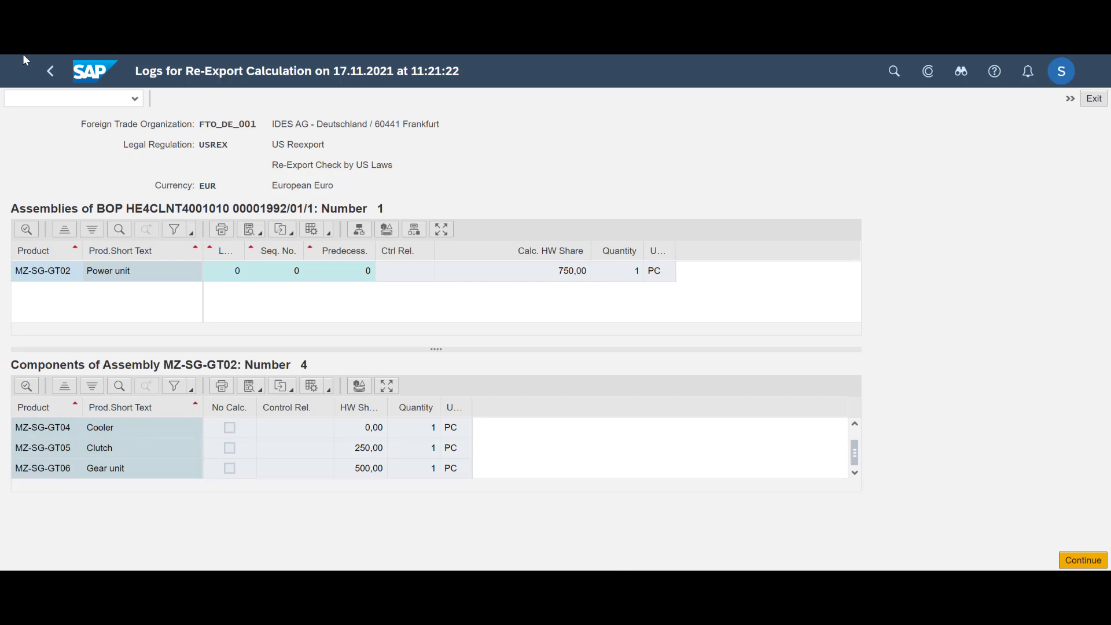
pyautogui.click(51, 71)
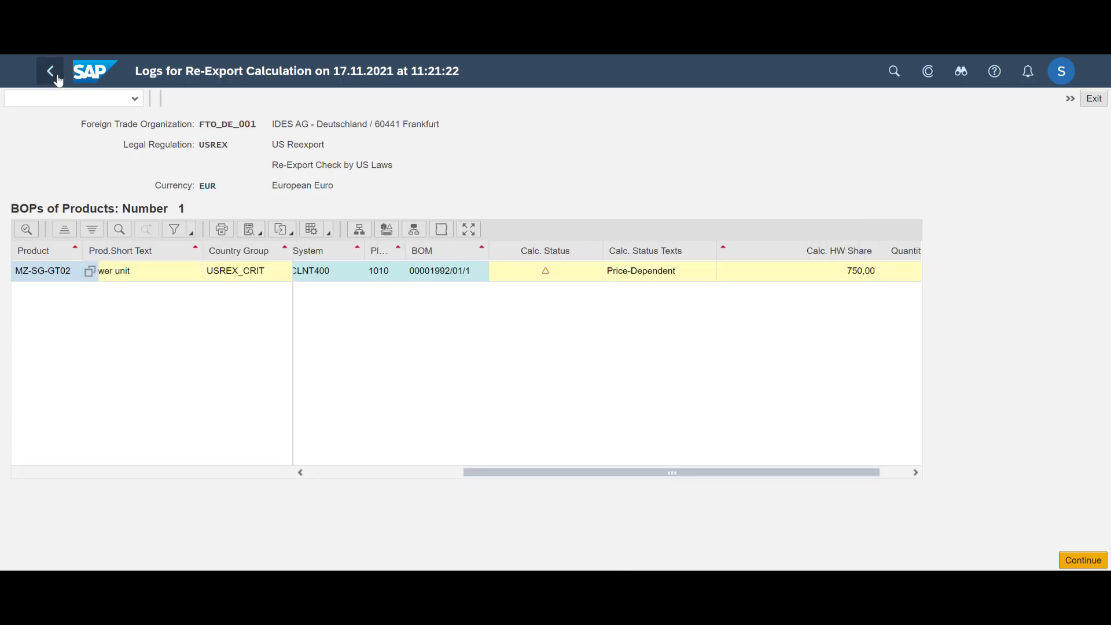
pyautogui.click(51, 71)
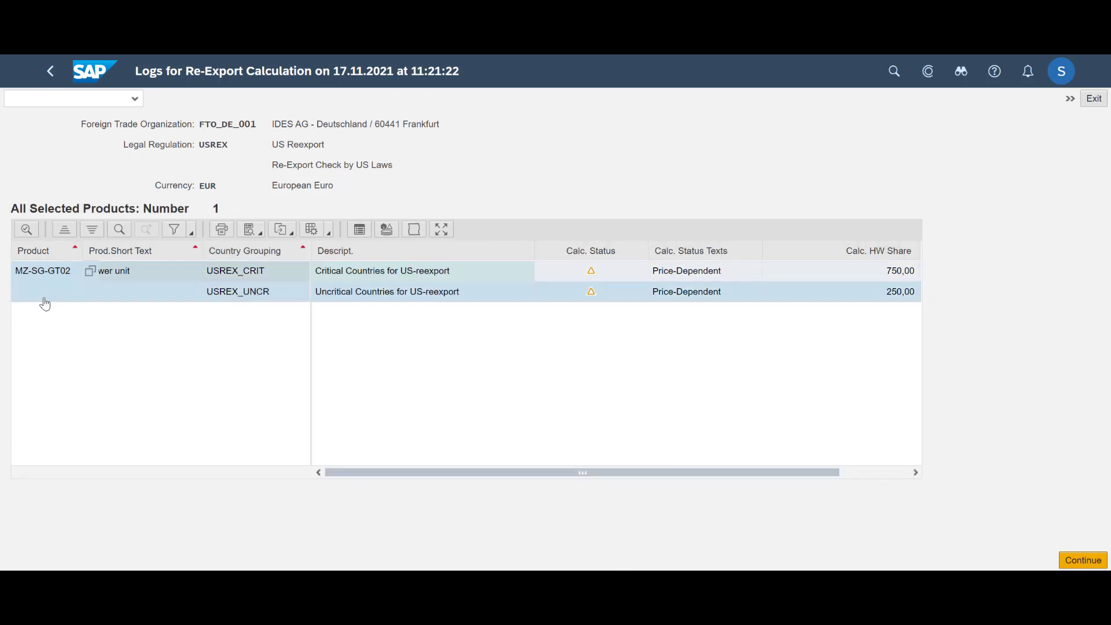
pyautogui.click(360, 231)
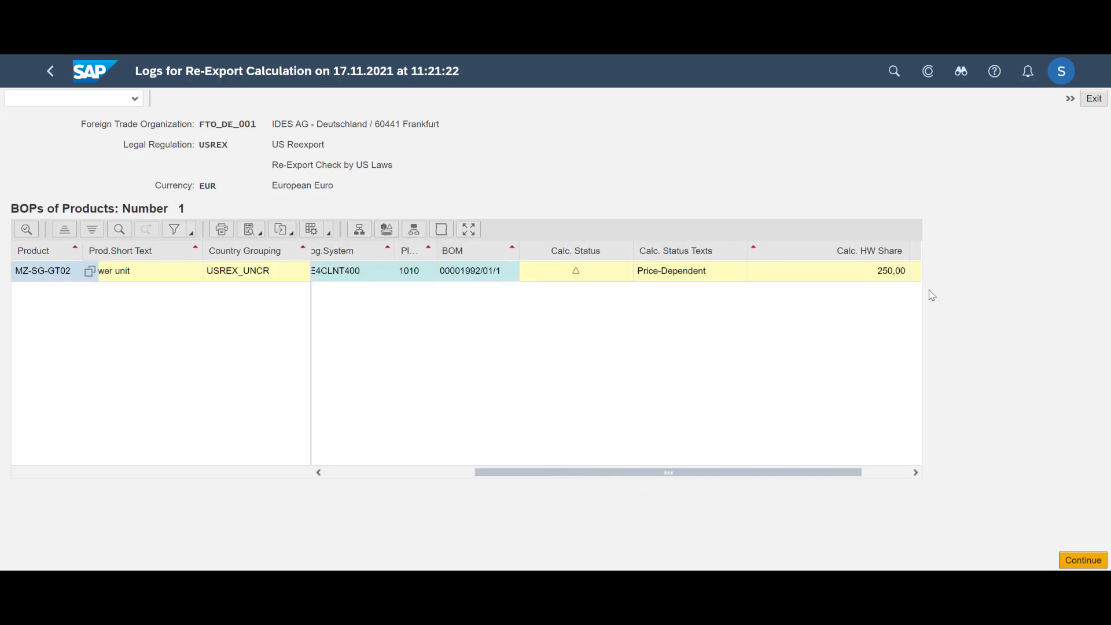
pyautogui.click(360, 231)
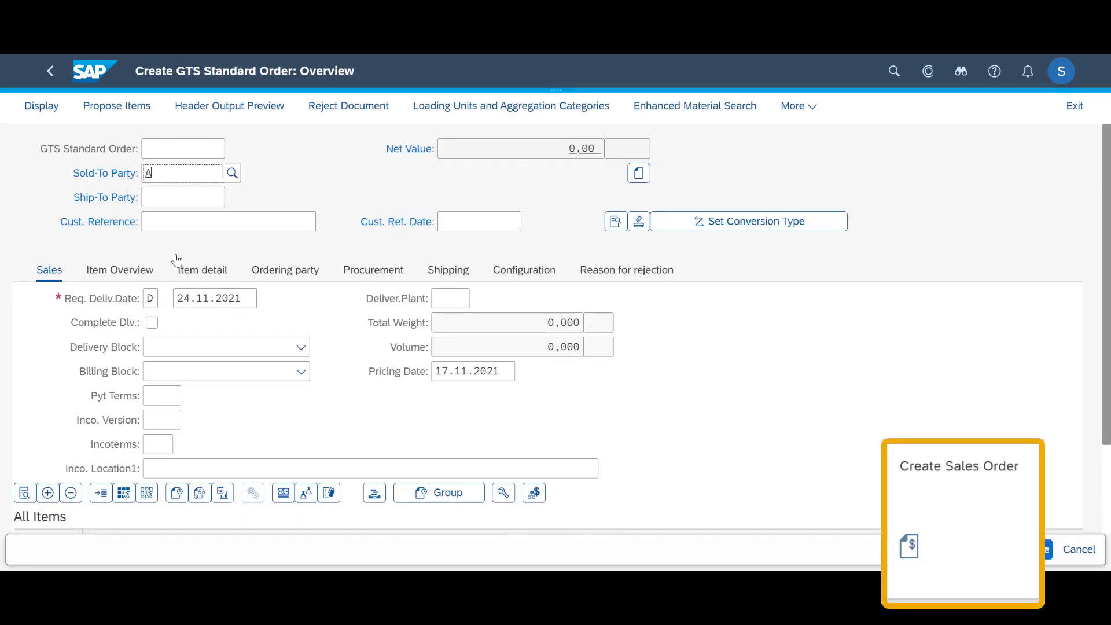
# Step: Enter the customer number as both sold-to and ship-to party of the GTS standard order, and fill in the customer reference
pyautogui.write('TCU-GT08')
pyautogui.press('Tab')
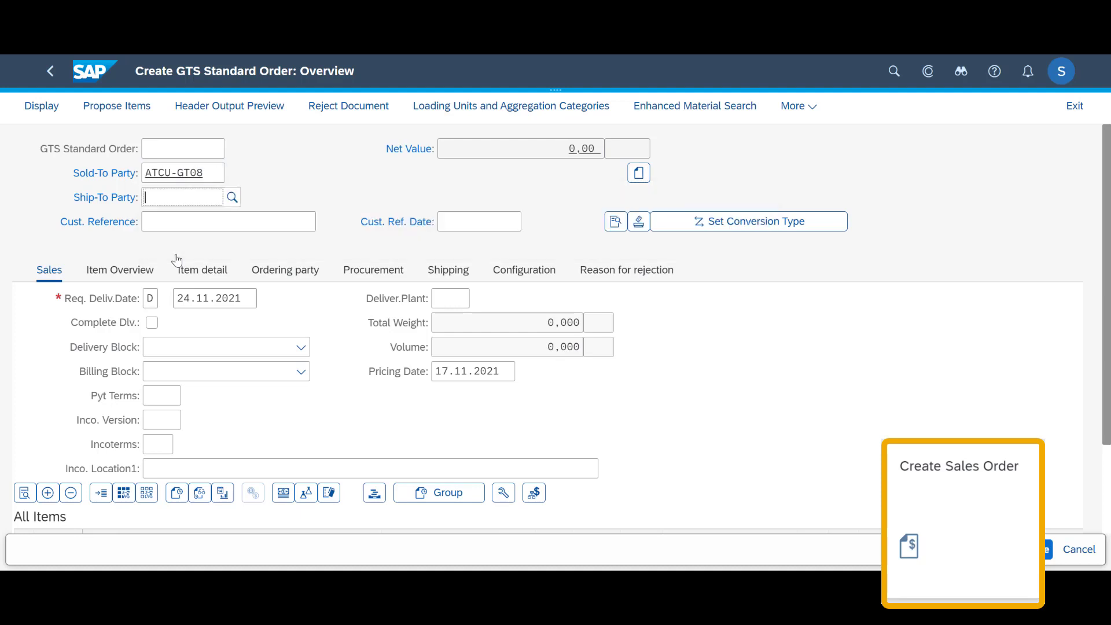
pyautogui.write('ATCU-GT08')
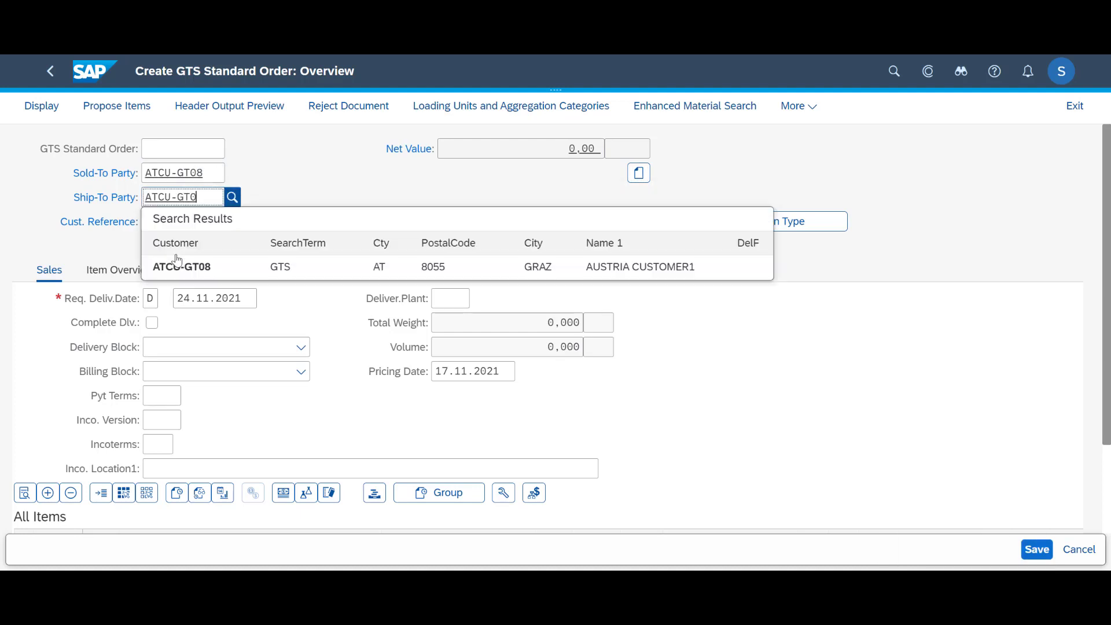
pyautogui.press('Tab')
pyautogui.write('Trond')
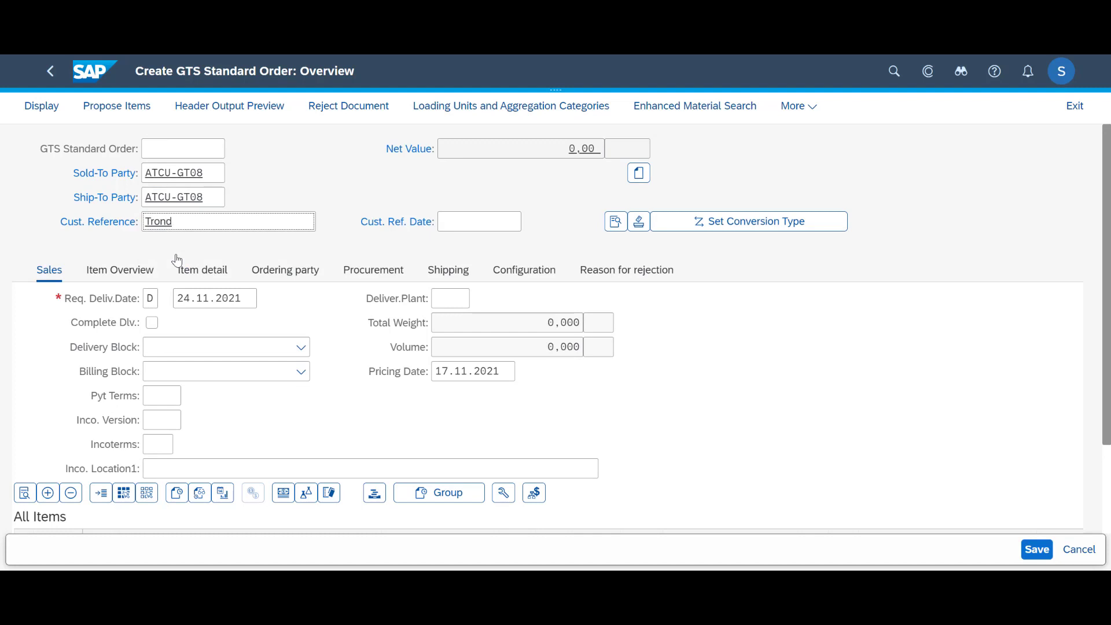
pyautogui.press('Tab')
pyautogui.press('Return')
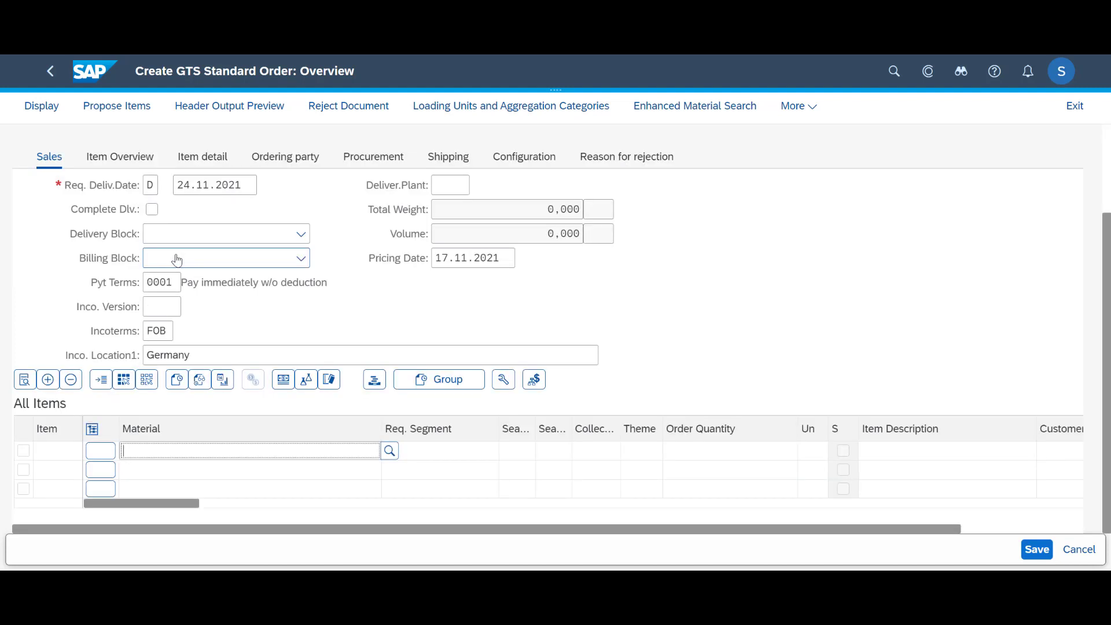
# Step: Add material MZ-SG-GT02 as the first order item with an order quantity of 1
pyautogui.write('MZ-SG-GT02')
pyautogui.press('Tab')
pyautogui.press('Tab')
pyautogui.press('Tab')
pyautogui.press('Tab')
pyautogui.press('Tab')
pyautogui.press('Tab')
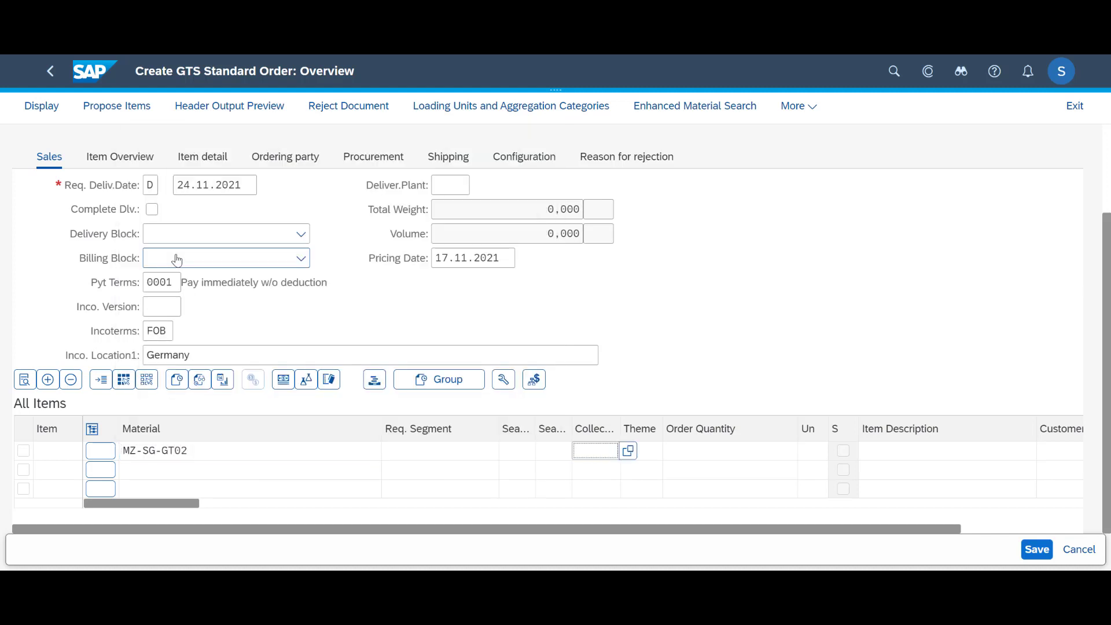
pyautogui.write('1')
pyautogui.press('Tab')
pyautogui.press('Tab')
pyautogui.press('Tab')
pyautogui.press('Tab')
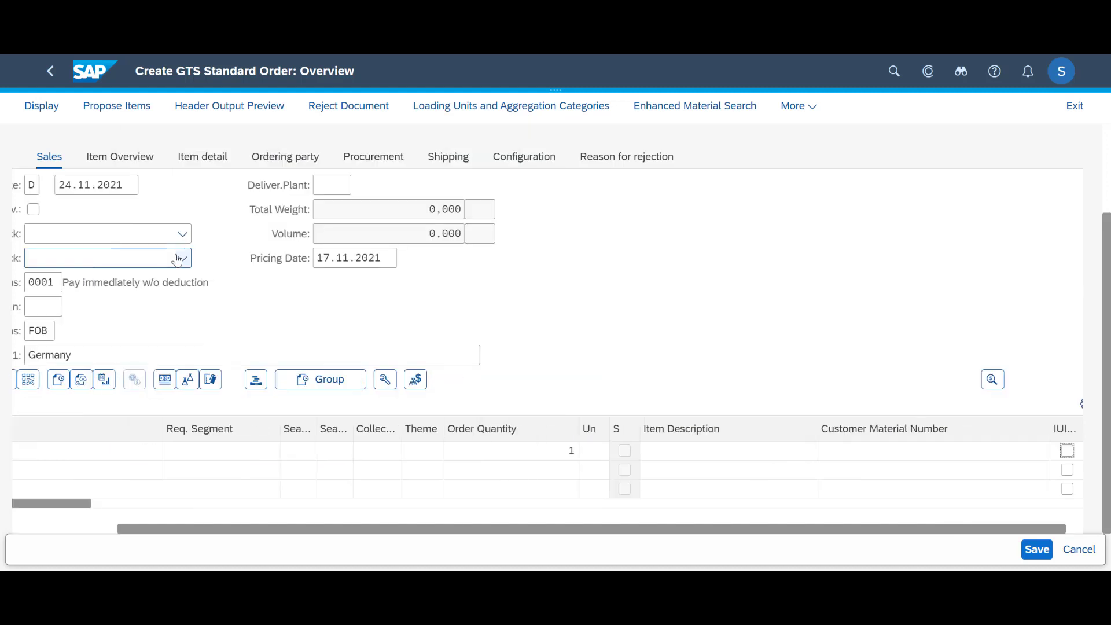
# Step: Set the item's plant to 1010 and its amount to 1040, and save the sales order
pyautogui.press('Tab')
pyautogui.press('Tab')
pyautogui.press('Tab')
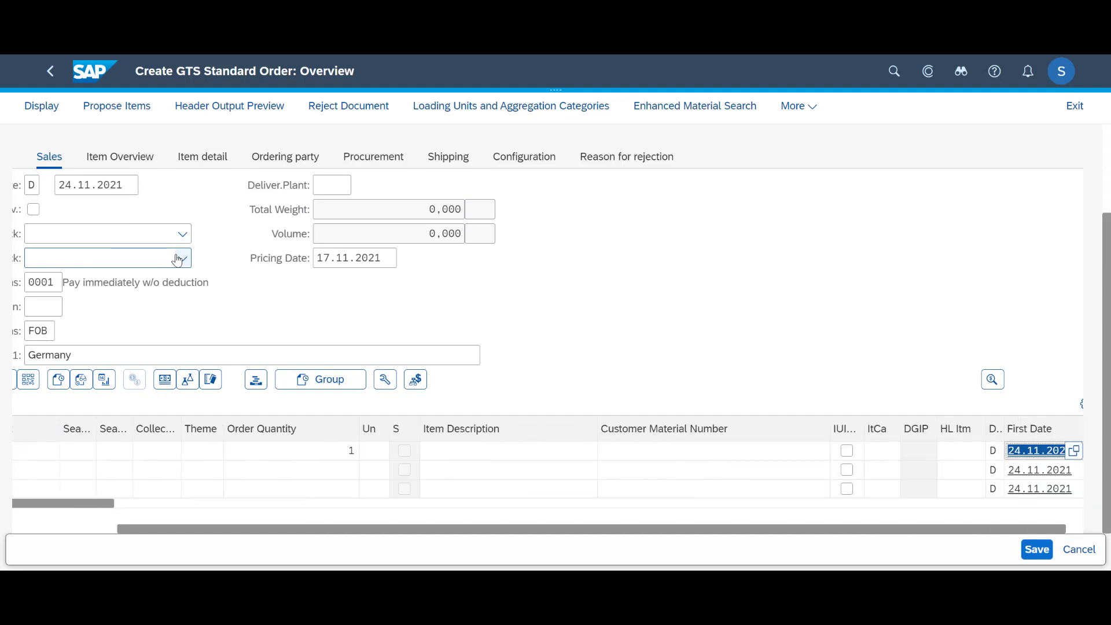
pyautogui.press('Tab')
pyautogui.write('1010')
pyautogui.press('Tab')
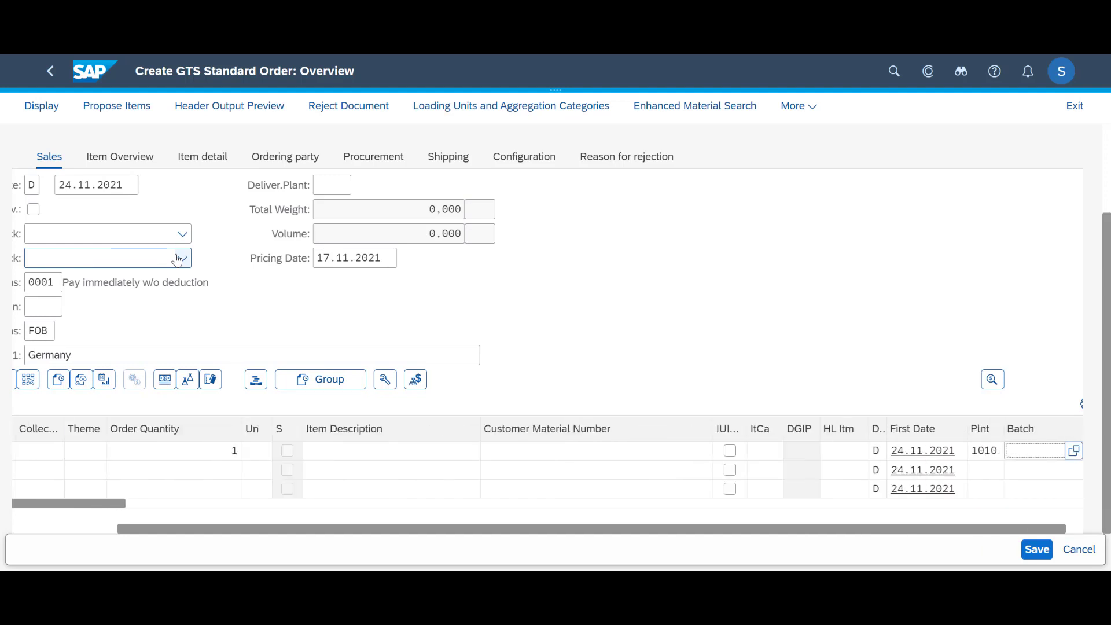
pyautogui.press('Tab')
pyautogui.write('1040')
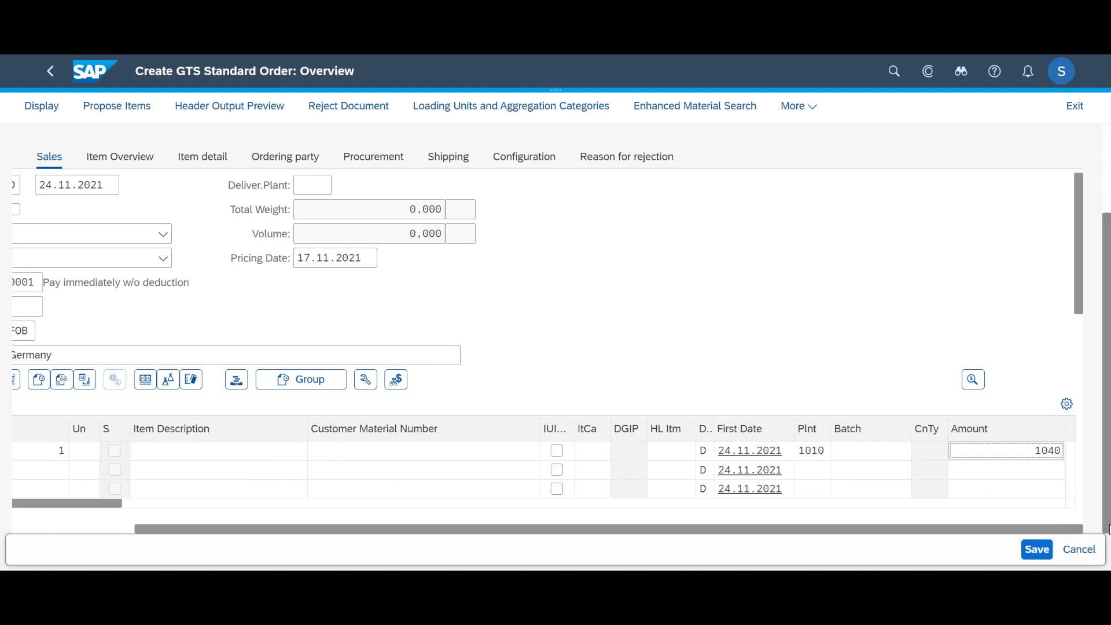
pyautogui.press('Return')
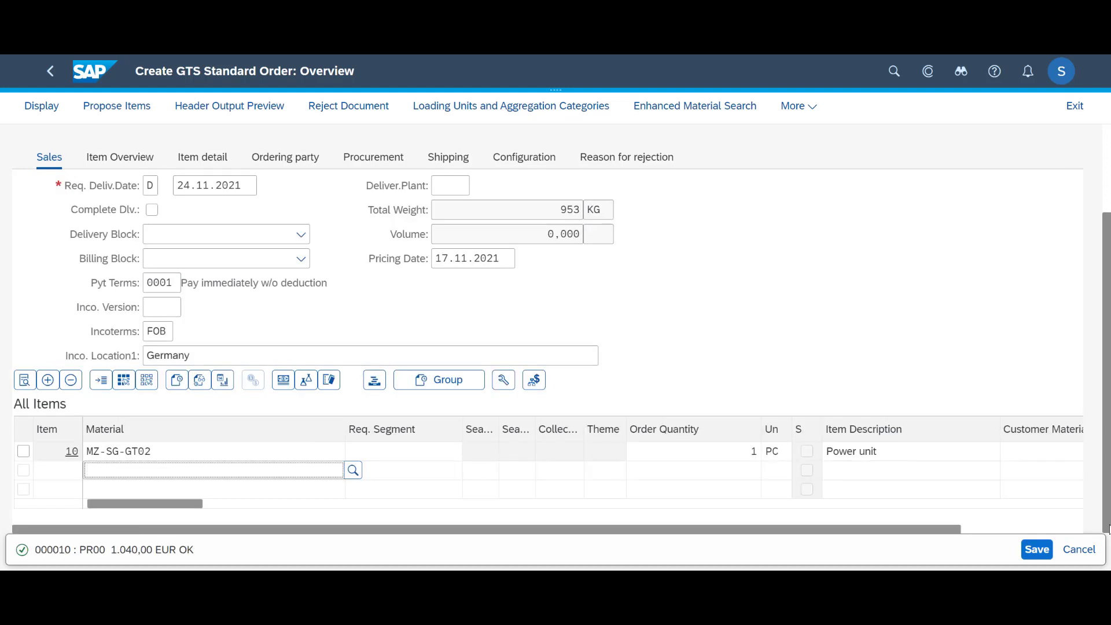
pyautogui.click(1034, 551)
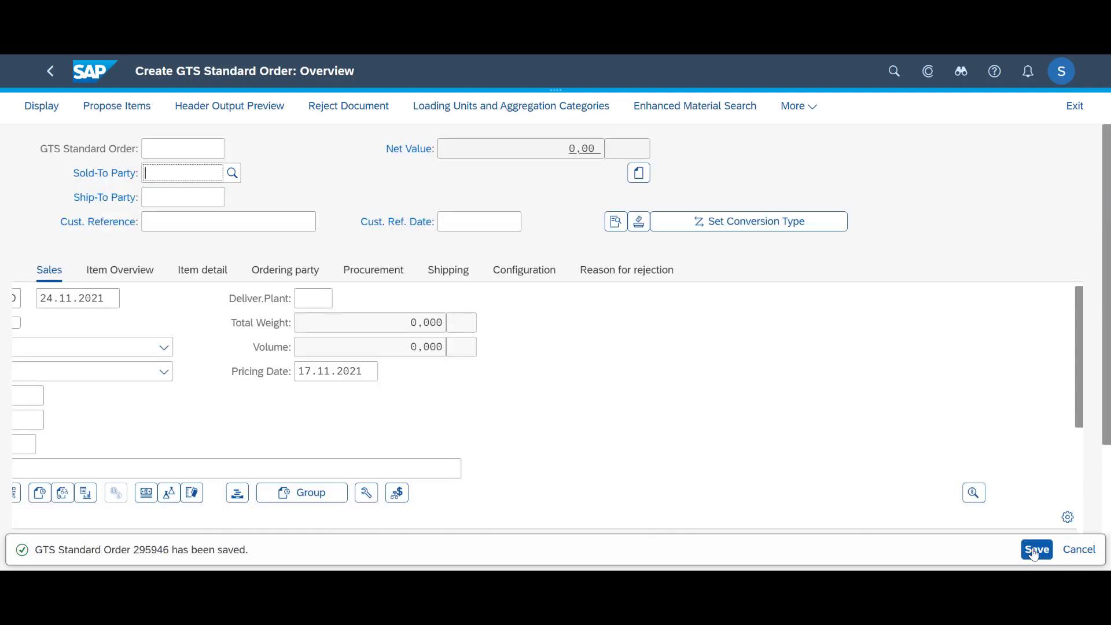
# Step: In the new, second GTS standard order, enter the customer number as sold-to and ship-to party and fill in the customer reference
pyautogui.write('AT')
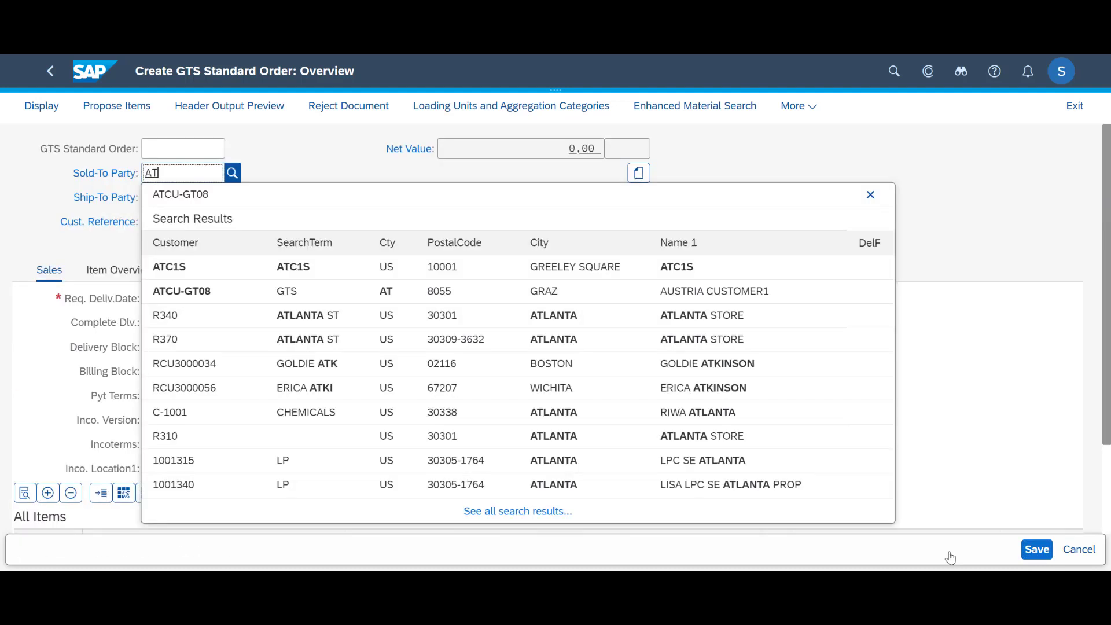
pyautogui.write('CU-GT')
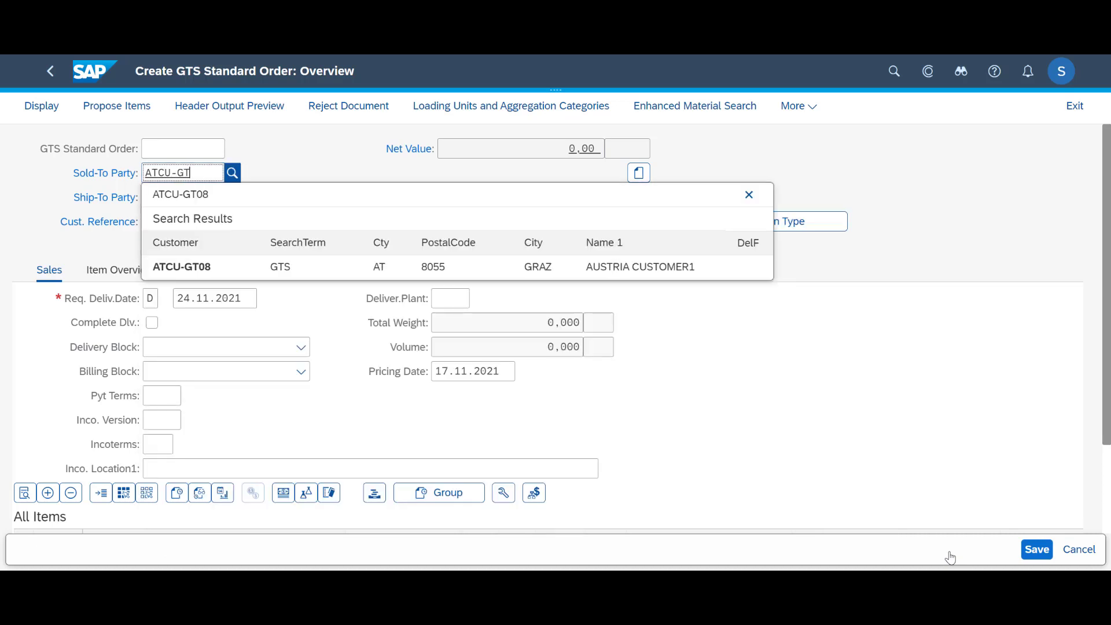
pyautogui.write('08')
pyautogui.press('Tab')
pyautogui.write('ATCU-')
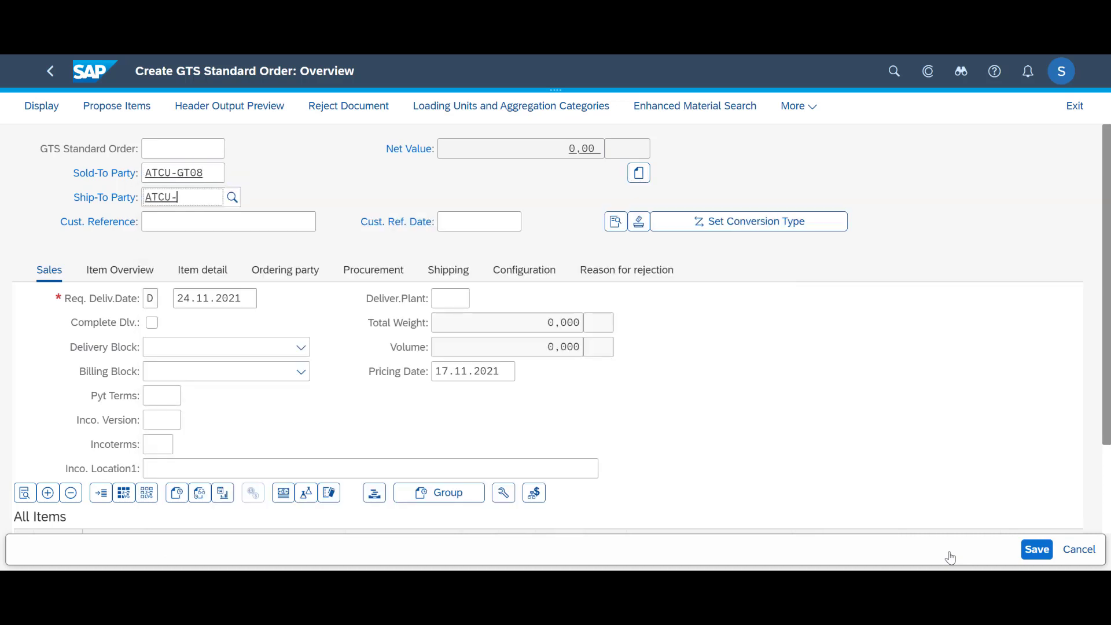
pyautogui.write('GT08')
pyautogui.press('Tab')
pyautogui.write('Trond')
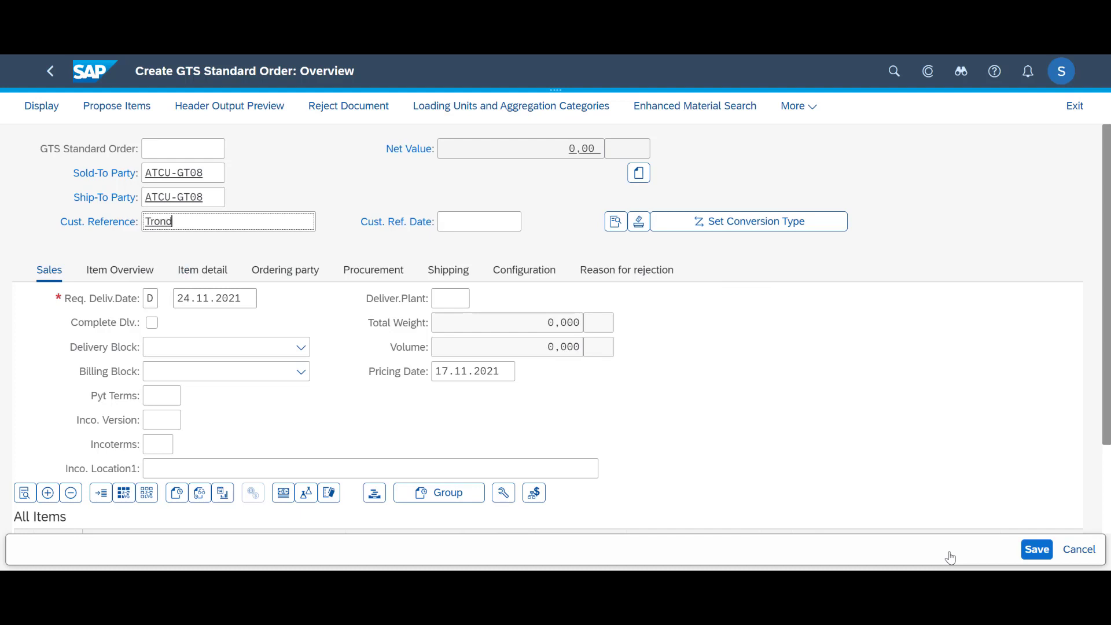
pyautogui.press('Tab')
pyautogui.press('Return')
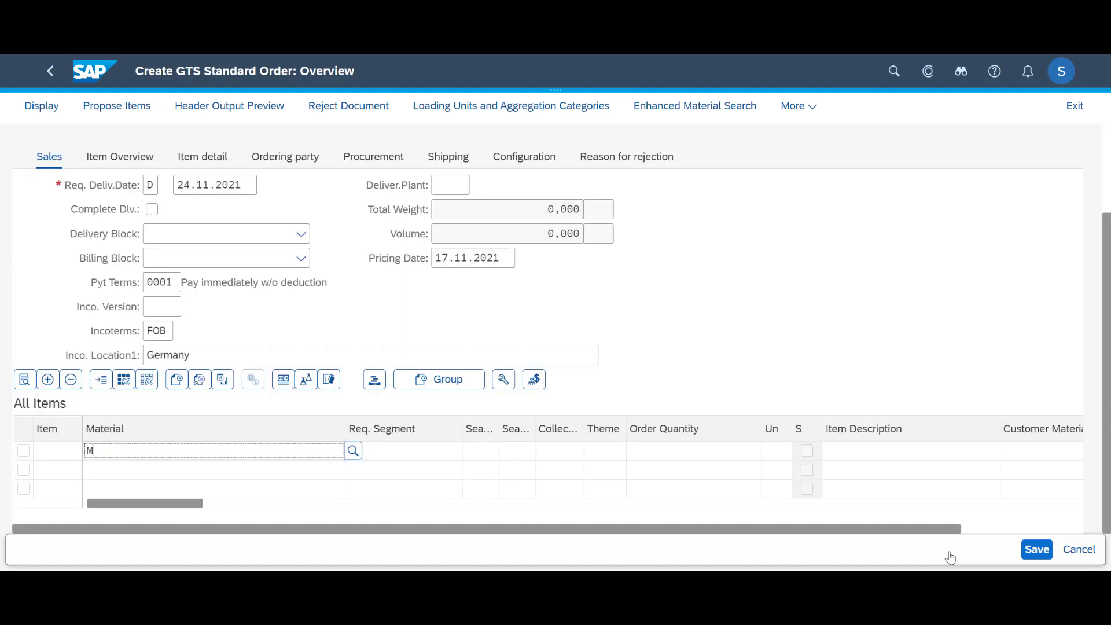
# Step: Enter material MZ-SG-GT02 with order quantity 1 in the first item row of the second order
pyautogui.write('MZ-SG-GT02')
pyautogui.press('Tab')
pyautogui.press('Tab')
pyautogui.press('Tab')
pyautogui.press('Tab')
pyautogui.write('1')
# Step: Set the plant of the MZ-SG-GT02 item to 1010
pyautogui.press('Tab')
pyautogui.press('Tab')
pyautogui.press('Tab')
pyautogui.press('Tab')
pyautogui.press('Tab')
pyautogui.press('Tab')
pyautogui.press('Tab')
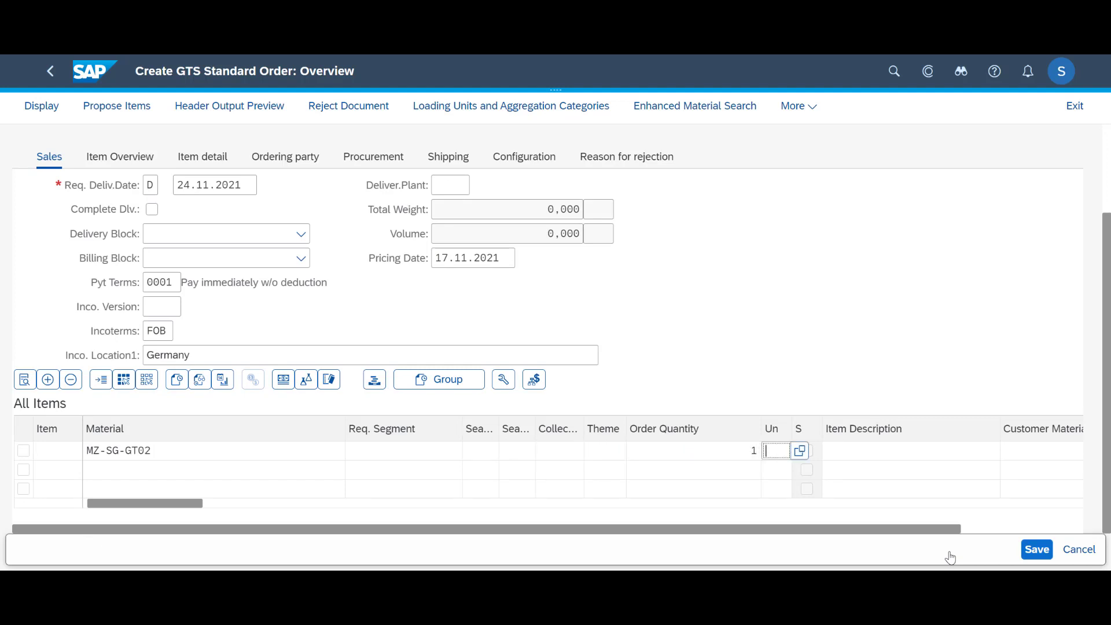
pyautogui.press('Tab')
pyautogui.press('Tab')
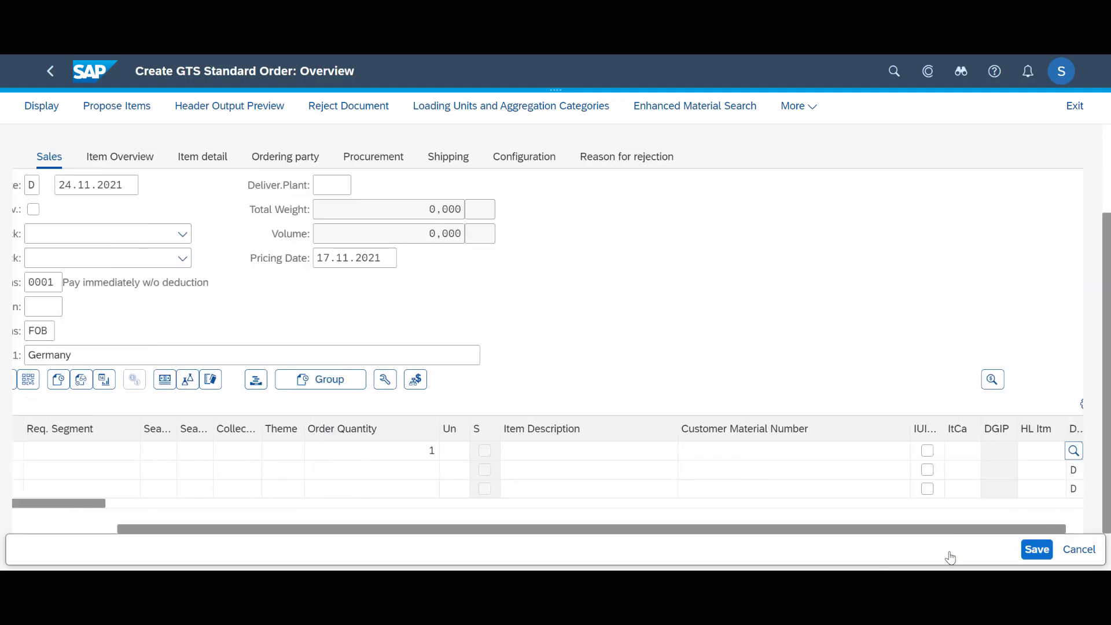
pyautogui.press('Tab')
pyautogui.write('10')
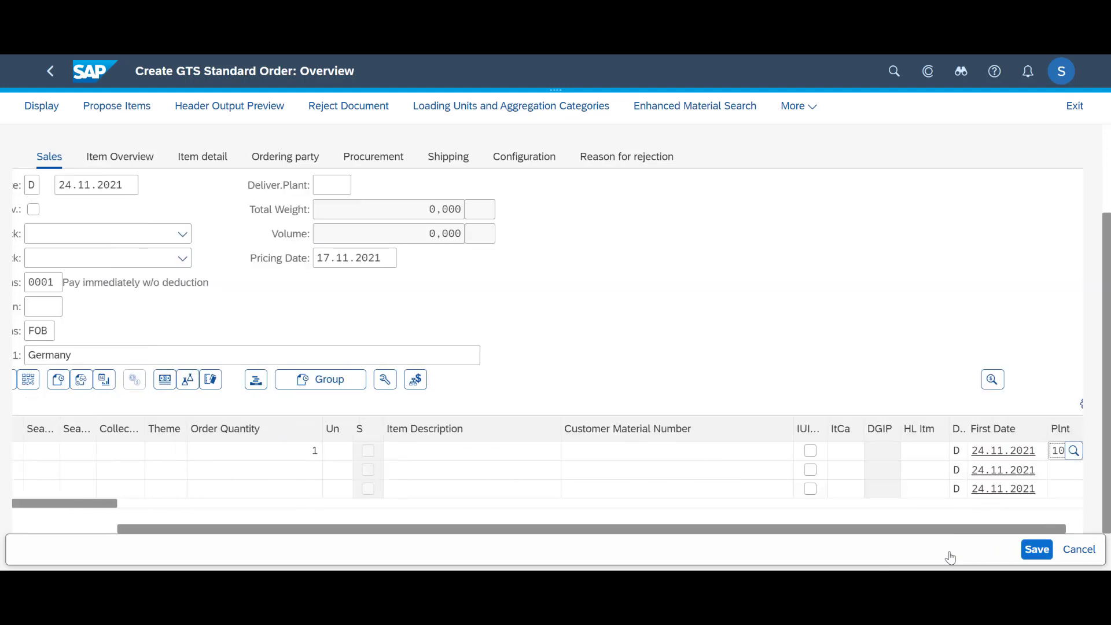
pyautogui.write('10')
# Step: Set the item's amount to 960, save the order, and accept the compliance check overview
pyautogui.press('Tab')
pyautogui.press('Tab')
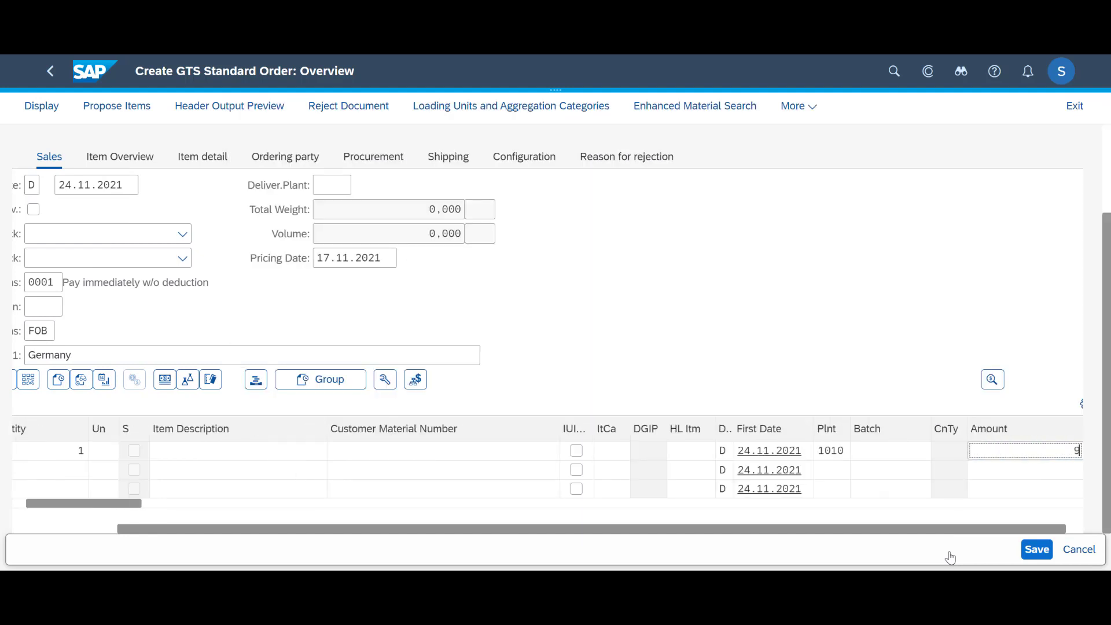
pyautogui.write('960')
pyautogui.press('Return')
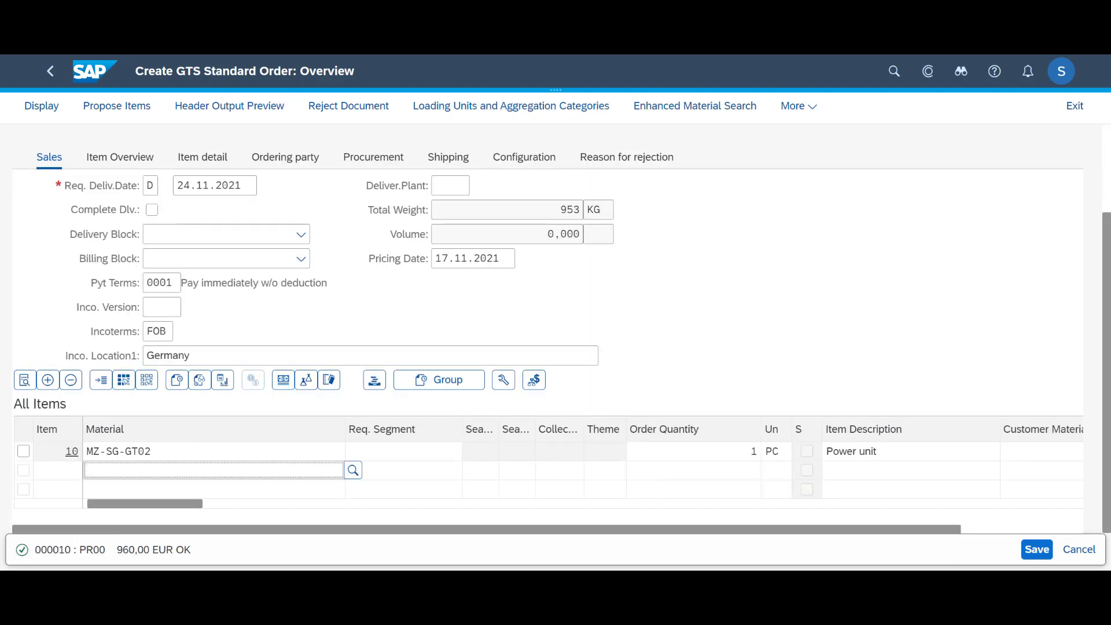
pyautogui.click(1036, 555)
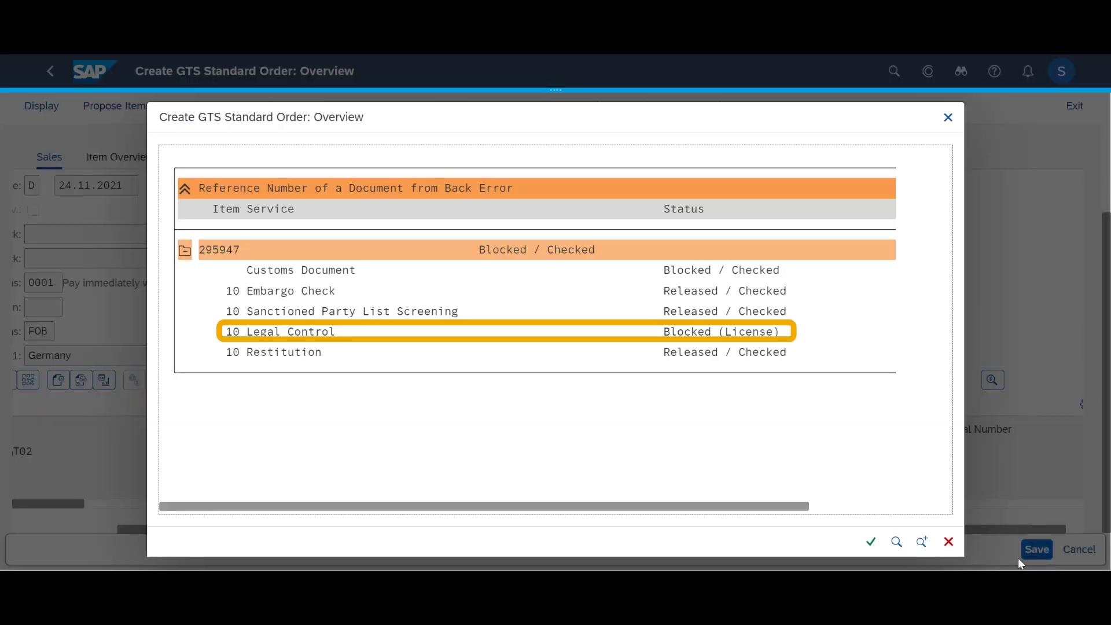
pyautogui.click(871, 541)
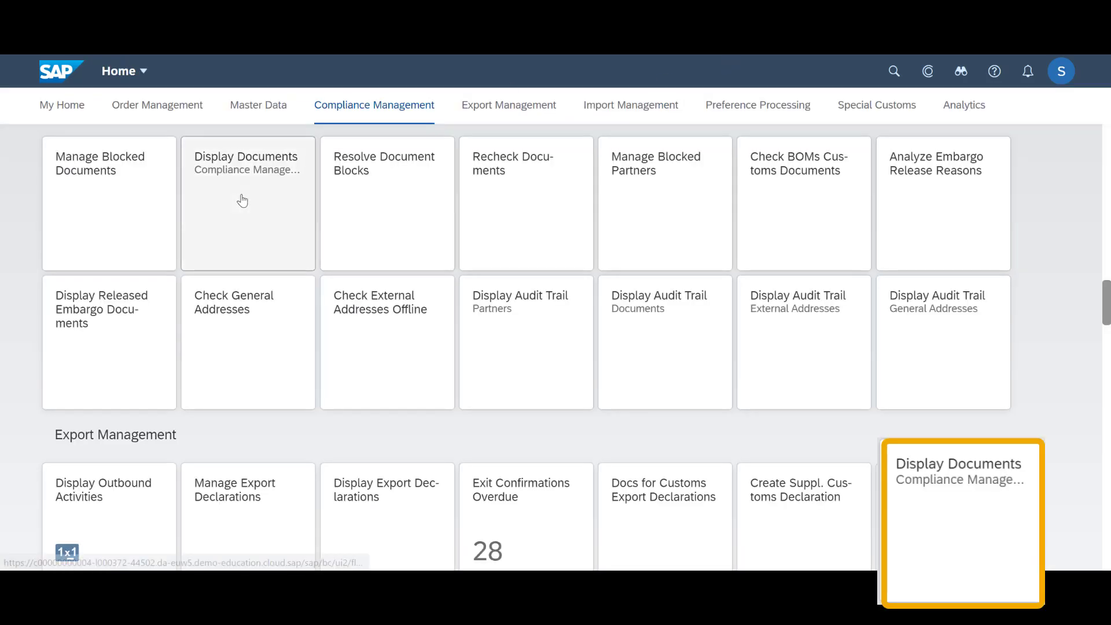
# Step: Open the Display Documents app for Compliance Management and filter the documents by the reference numbers of both saved sales orders
pyautogui.click(240, 201)
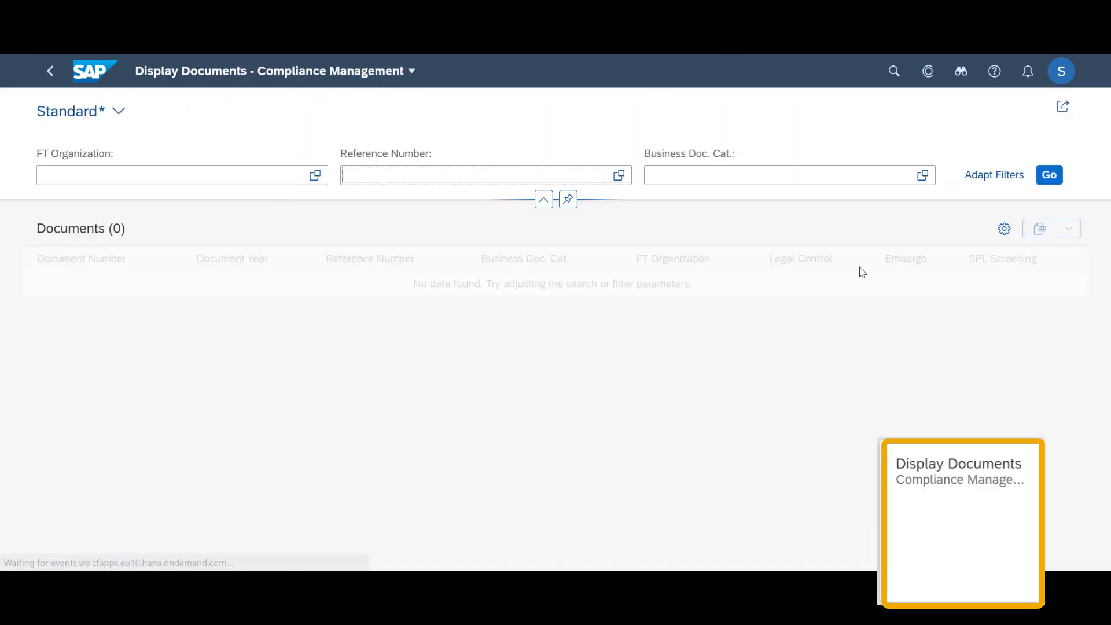
pyautogui.write('295')
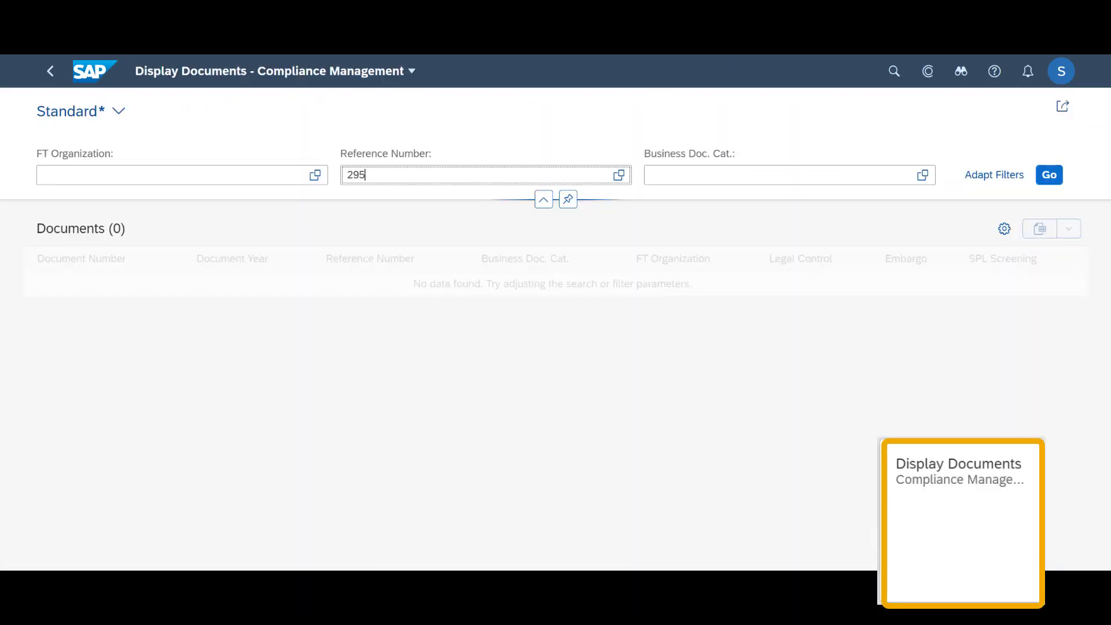
pyautogui.write('946')
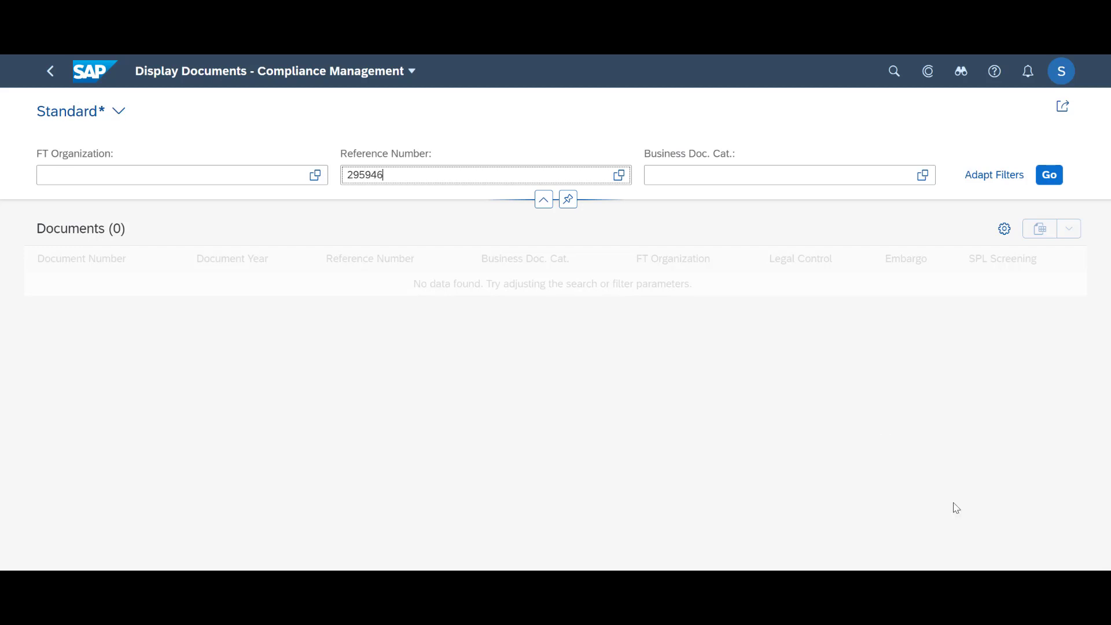
pyautogui.press('Return')
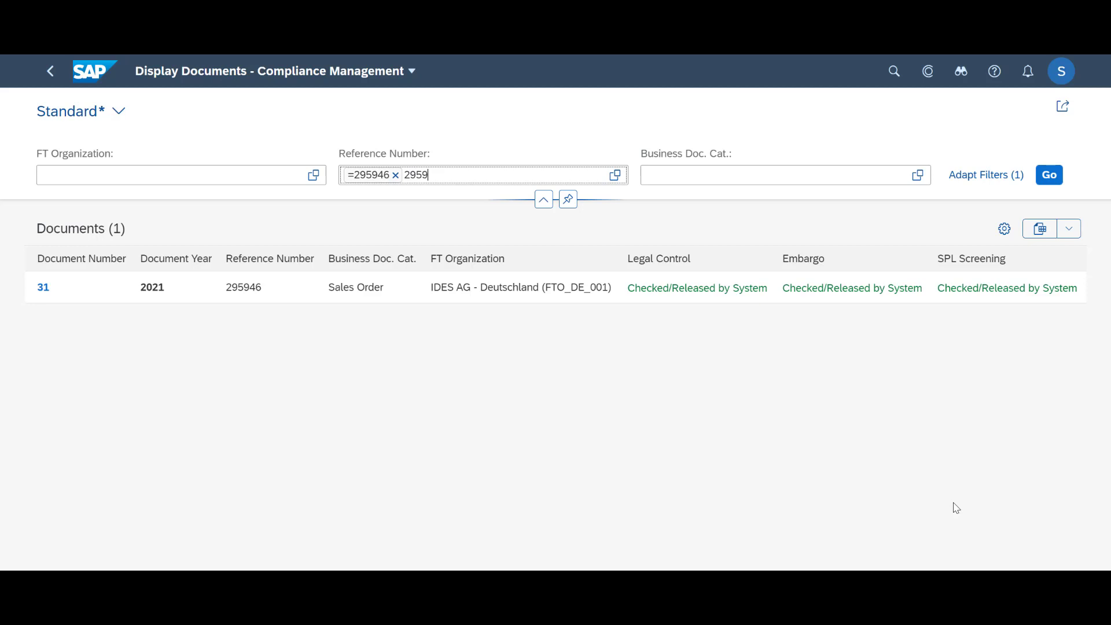
pyautogui.write('295947')
pyautogui.press('Return')
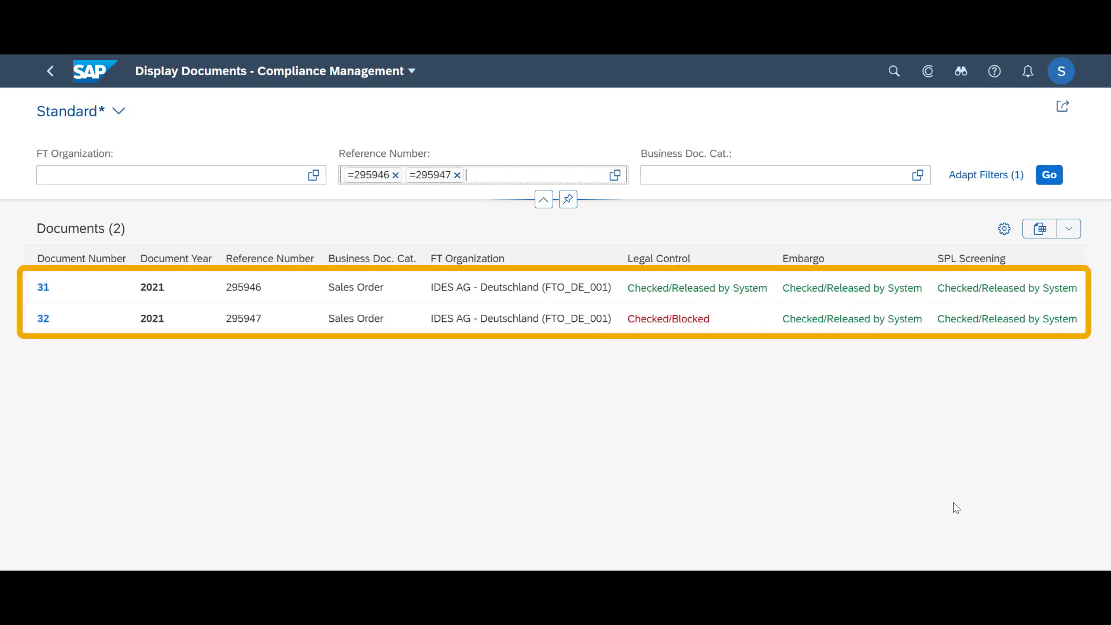
# Step: Display the check log of document 31 and expand item 10's legal control service down to legal regulation USREX
pyautogui.click(42, 288)
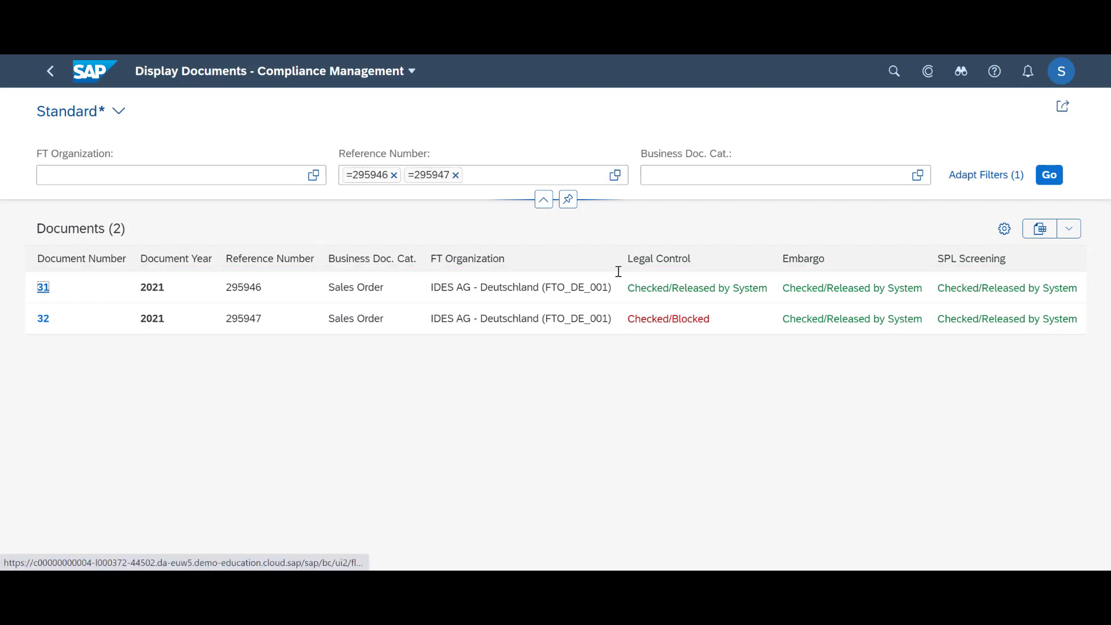
pyautogui.click(112, 279)
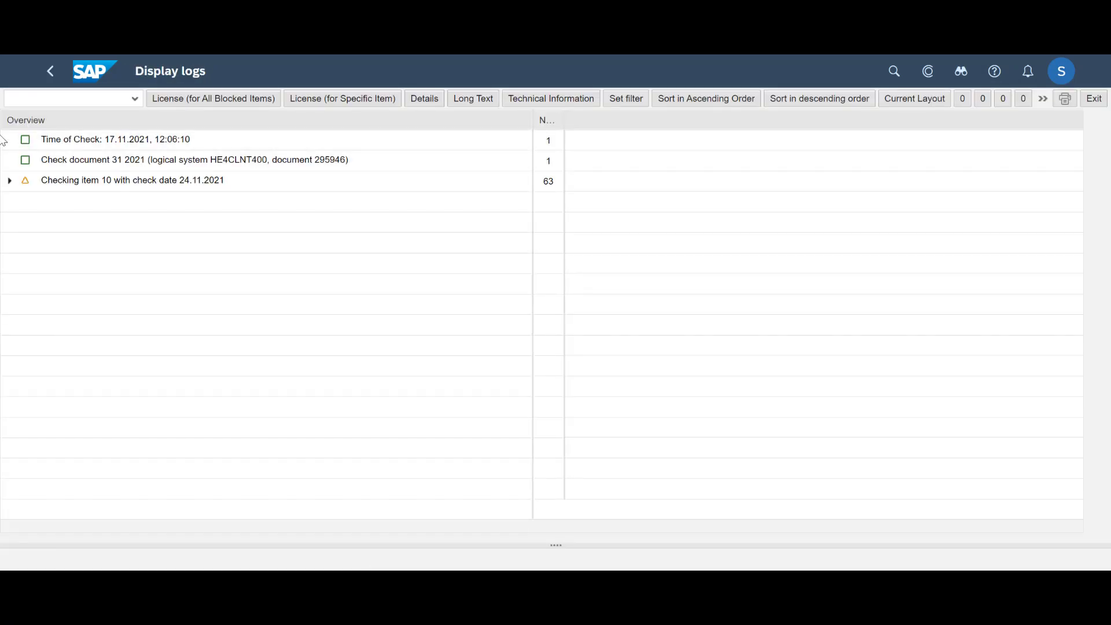
pyautogui.click(9, 181)
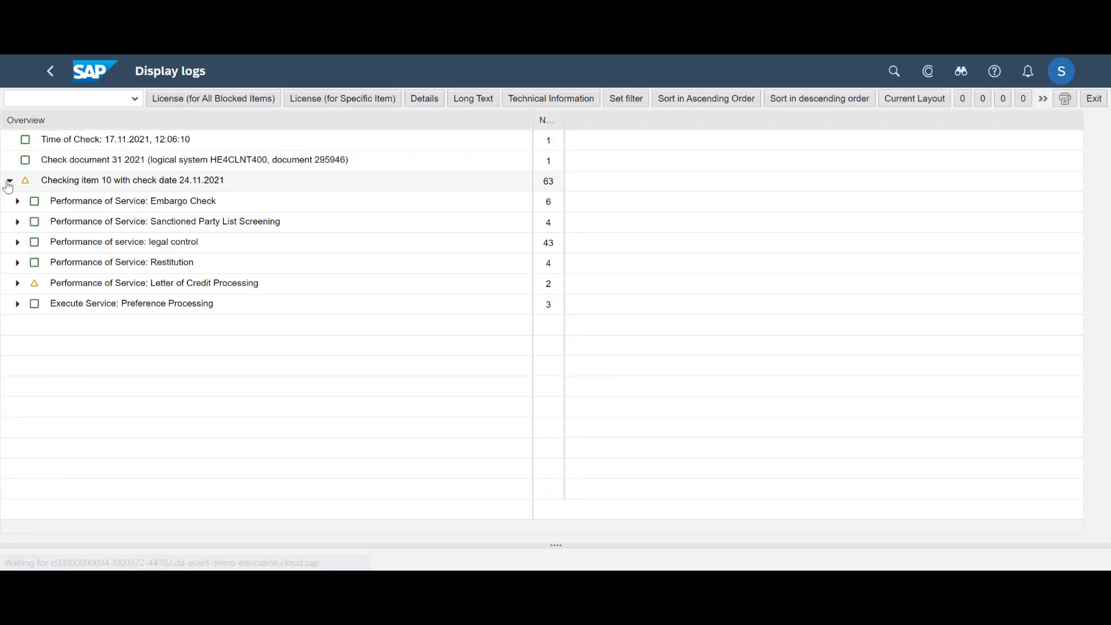
pyautogui.click(17, 244)
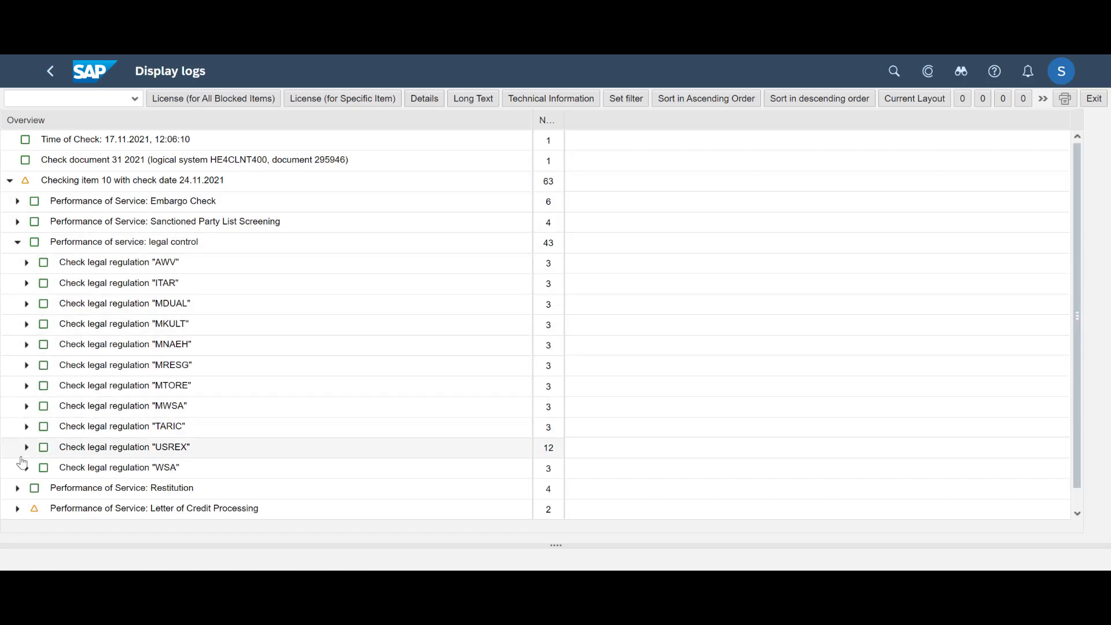
pyautogui.click(26, 447)
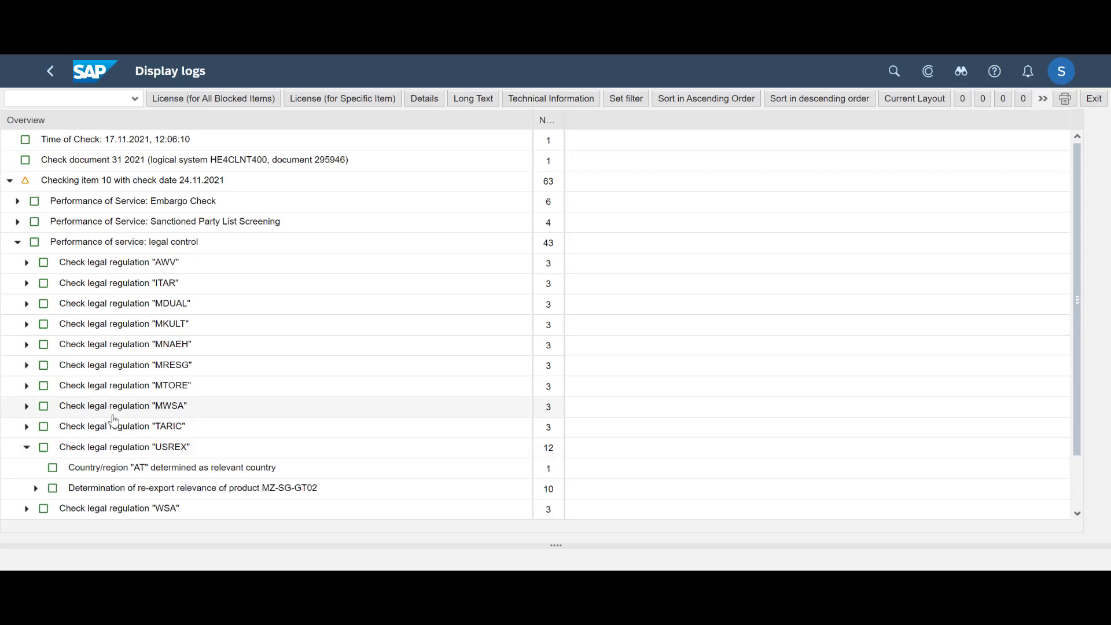
# Step: Examine the re-export relevance determination of MZ-SG-GT02 in document 31's log, and return to the document list
pyautogui.scroll(-3, 148, 445)
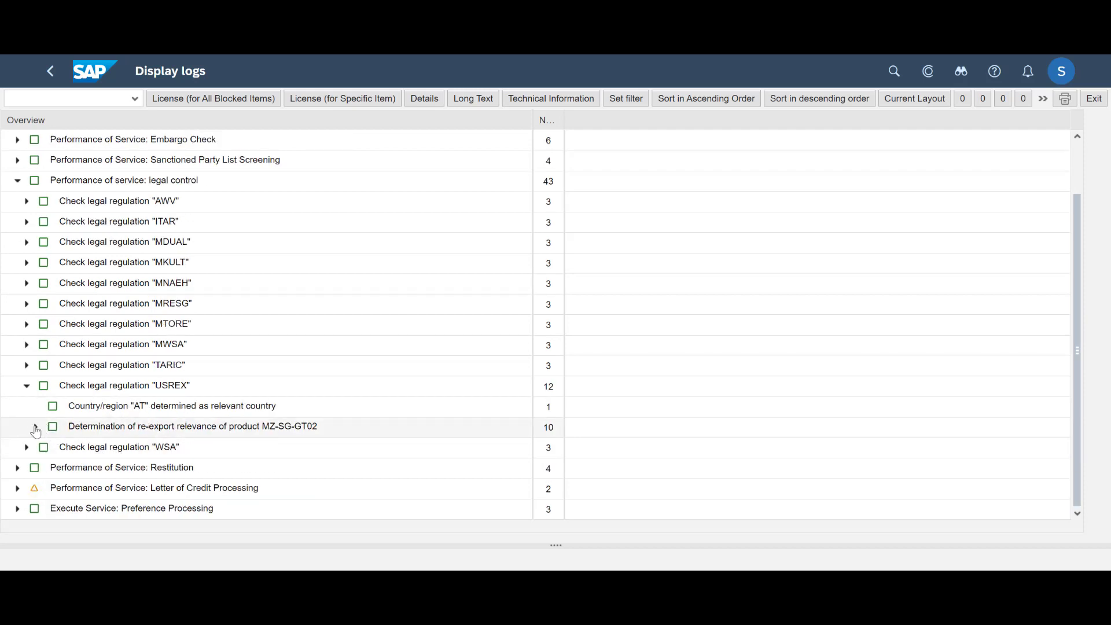
pyautogui.click(35, 426)
pyautogui.scroll(-3, 35, 426)
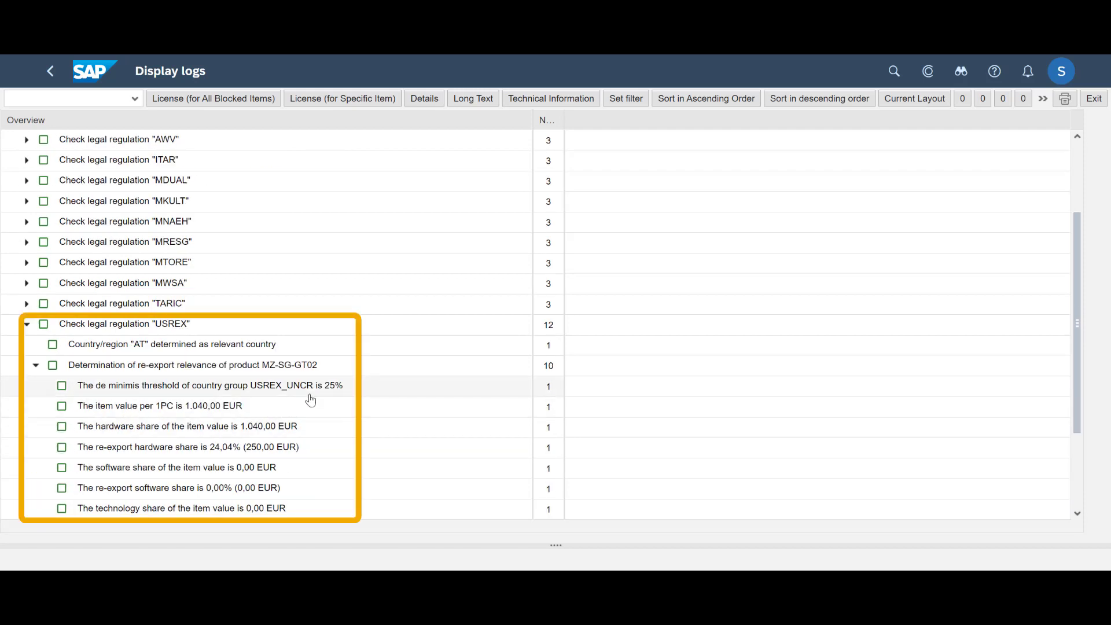
pyautogui.scroll(-1, 537, 446)
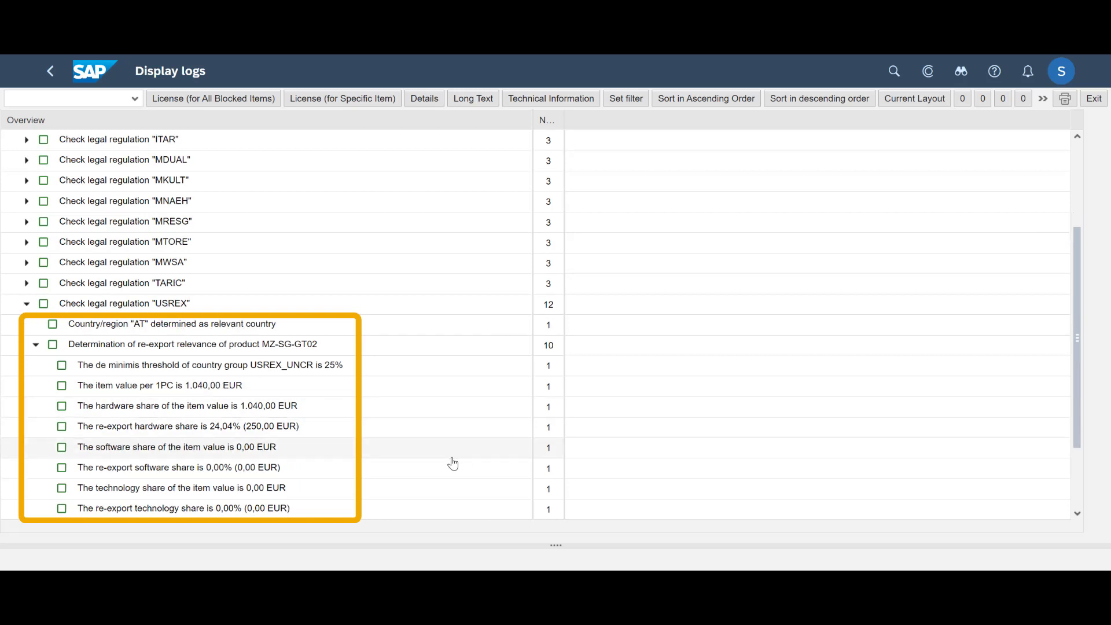
pyautogui.click(57, 81)
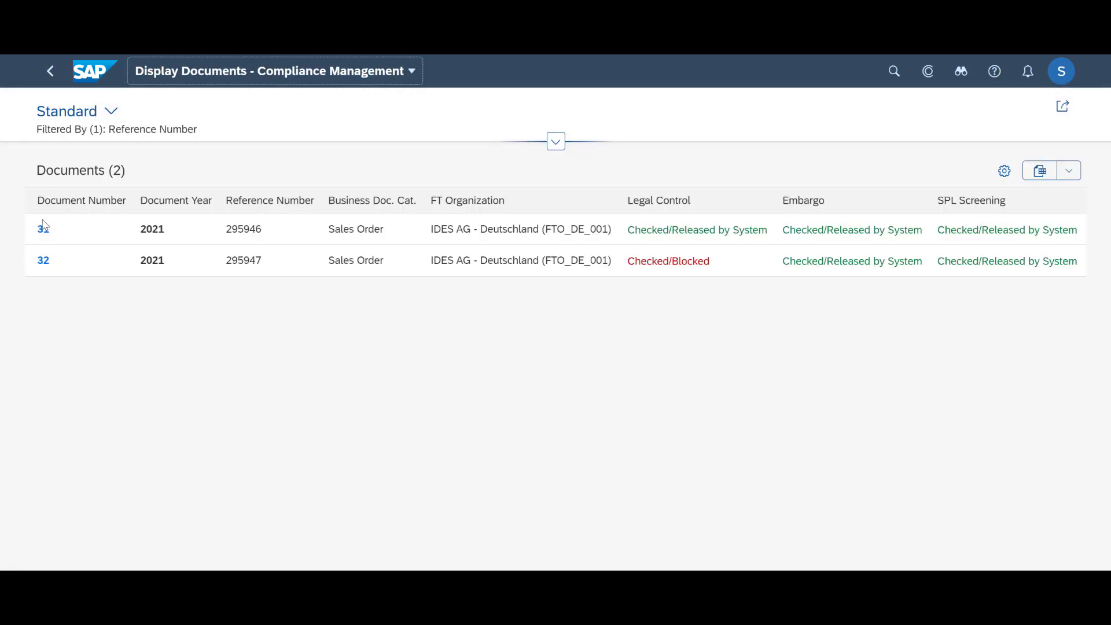
# Step: Display the check log of document 32 and expand item 10's legal control service down to legal regulation USREX
pyautogui.click(42, 261)
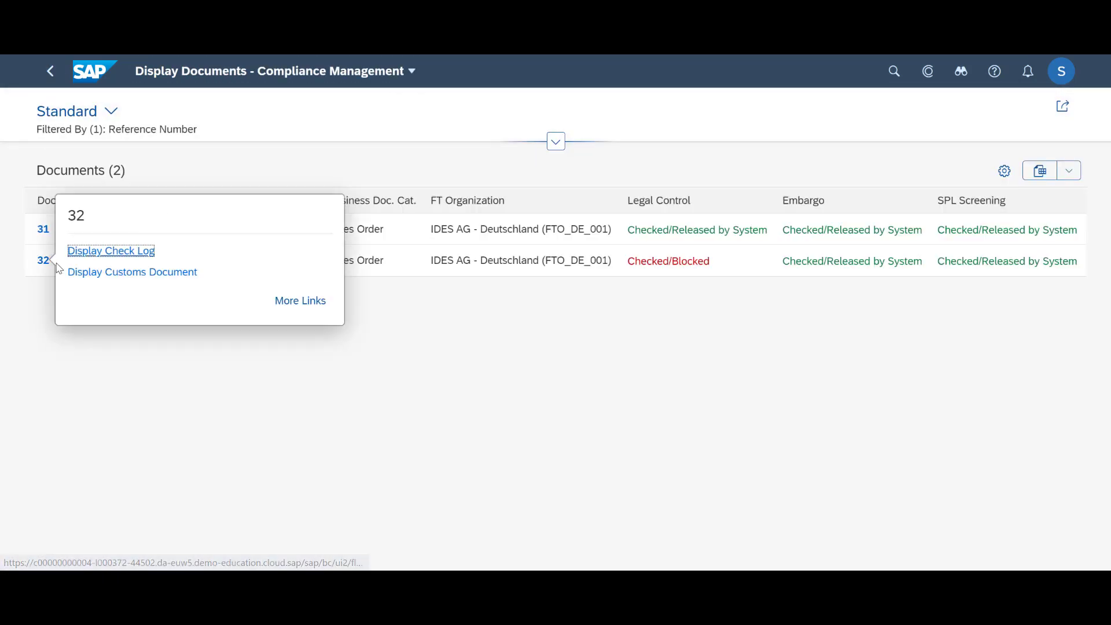
pyautogui.click(96, 251)
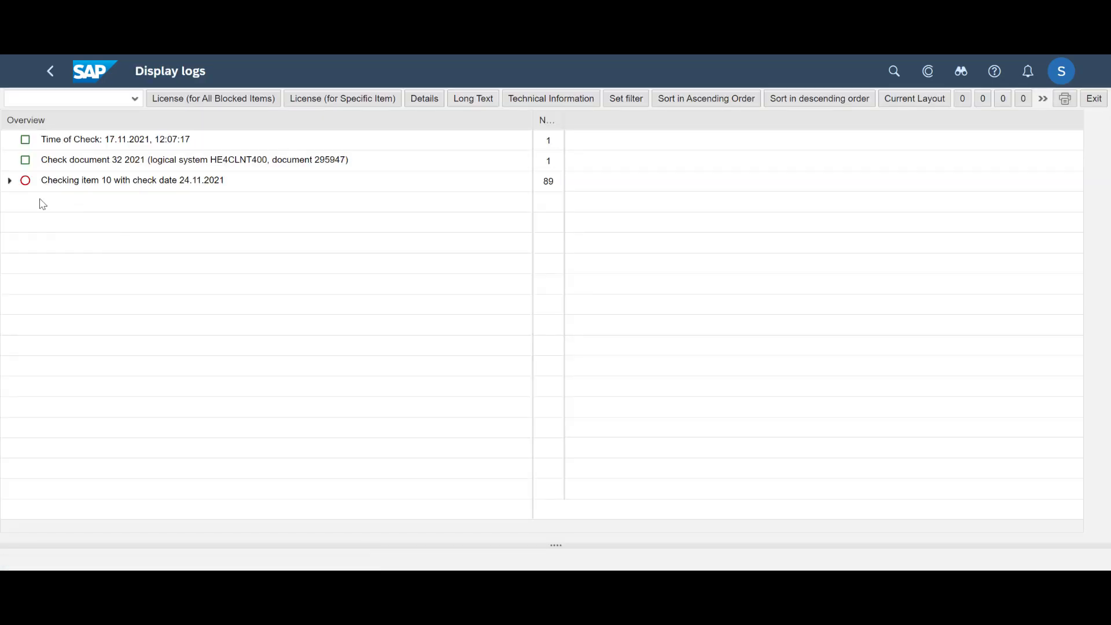
pyautogui.click(10, 181)
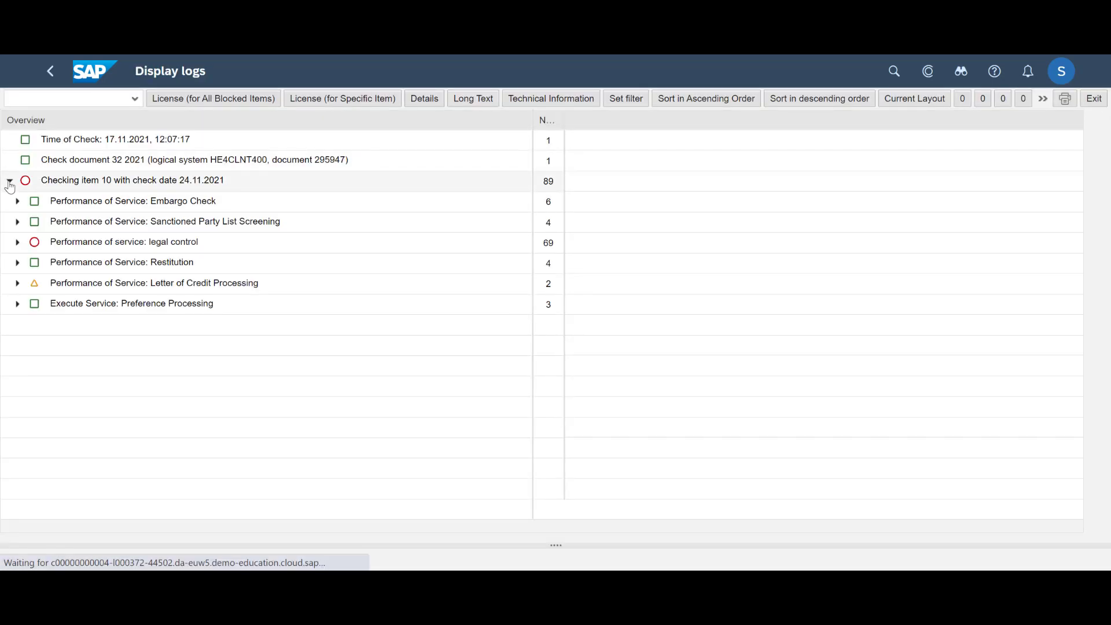
pyautogui.click(18, 242)
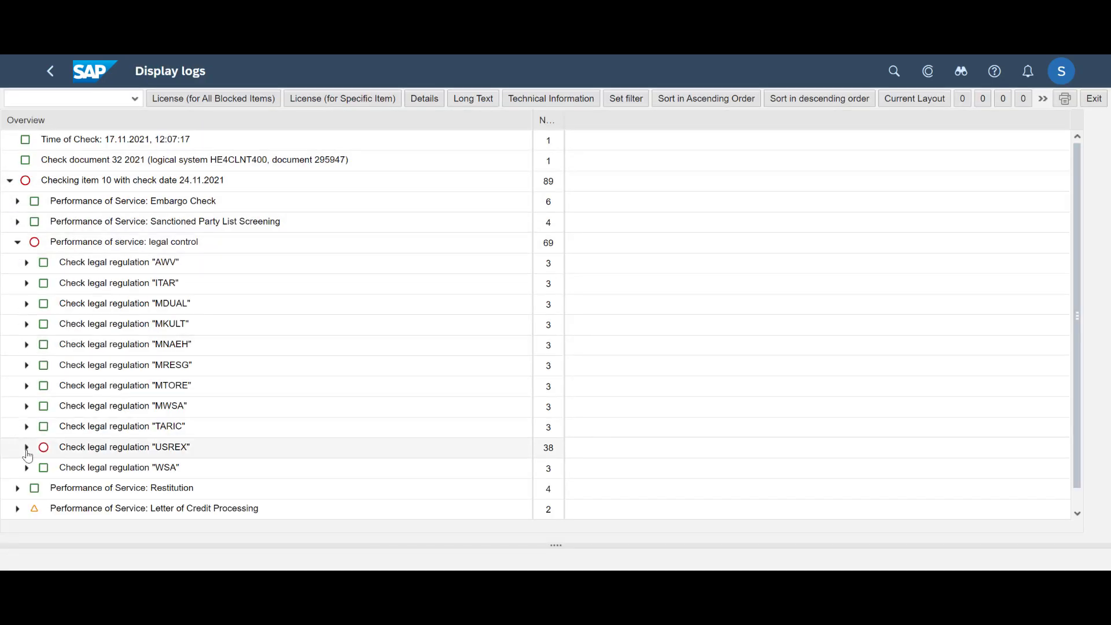
pyautogui.click(26, 447)
# Step: Examine document 32's re-export relevance determination for MZ-SG-GT02 and the further checks performed with legal regulation EAR
pyautogui.scroll(-1, 23, 451)
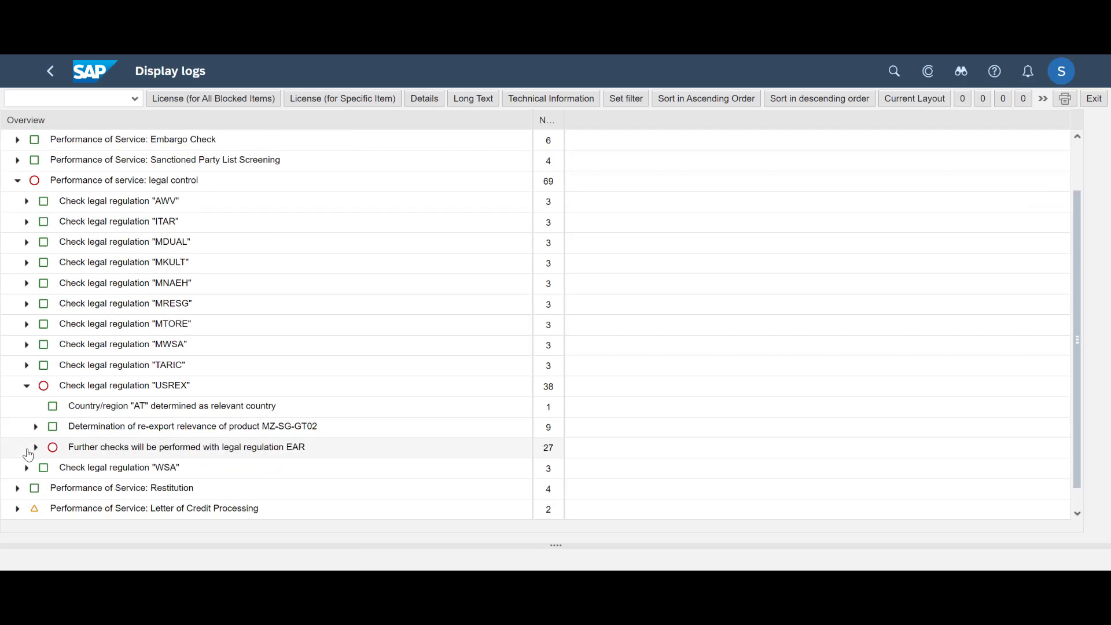
pyautogui.click(36, 427)
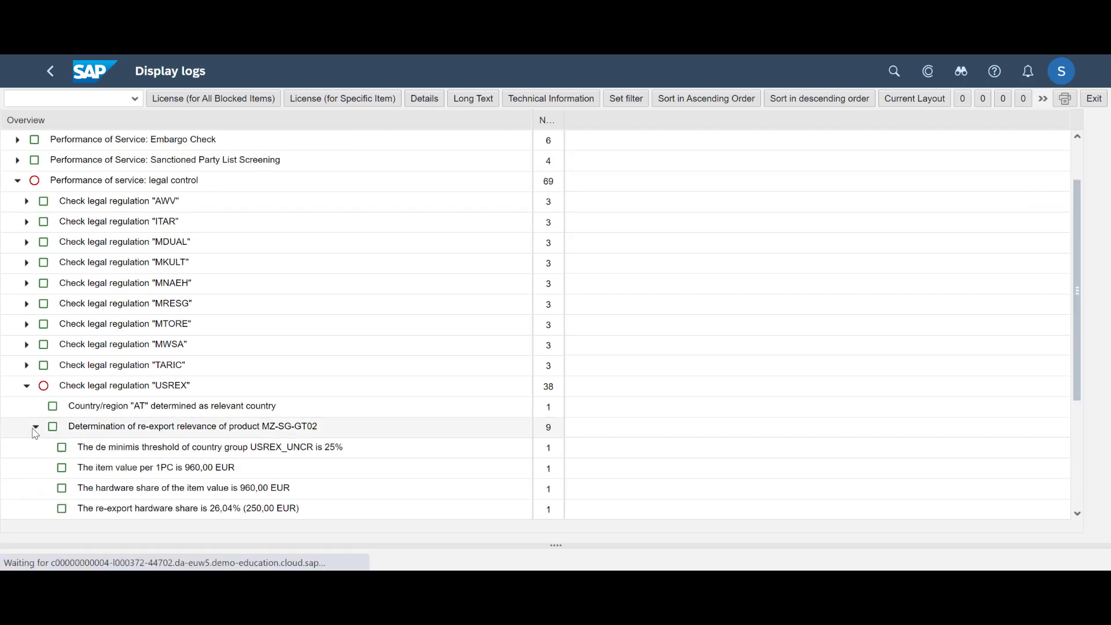
pyautogui.scroll(-3, 232, 428)
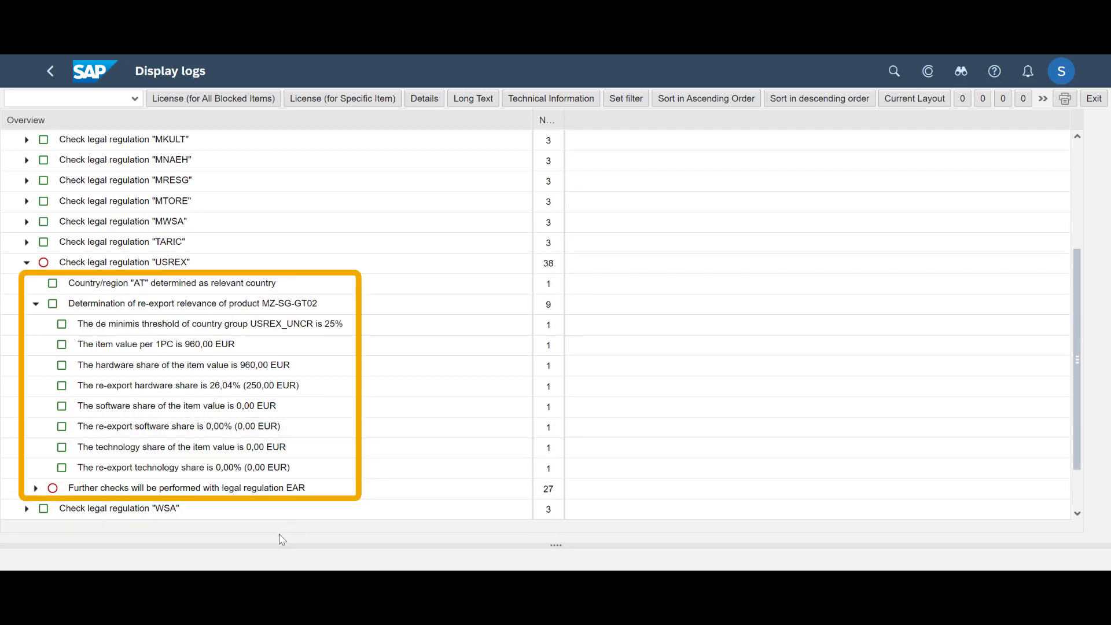
pyautogui.click(35, 488)
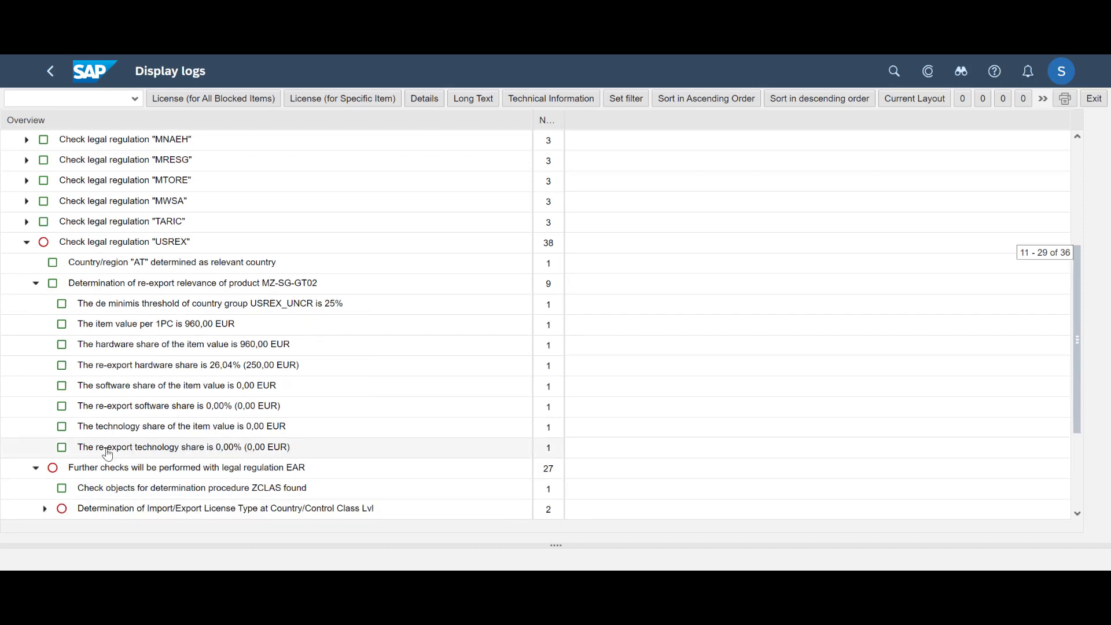
pyautogui.scroll(-3, 107, 455)
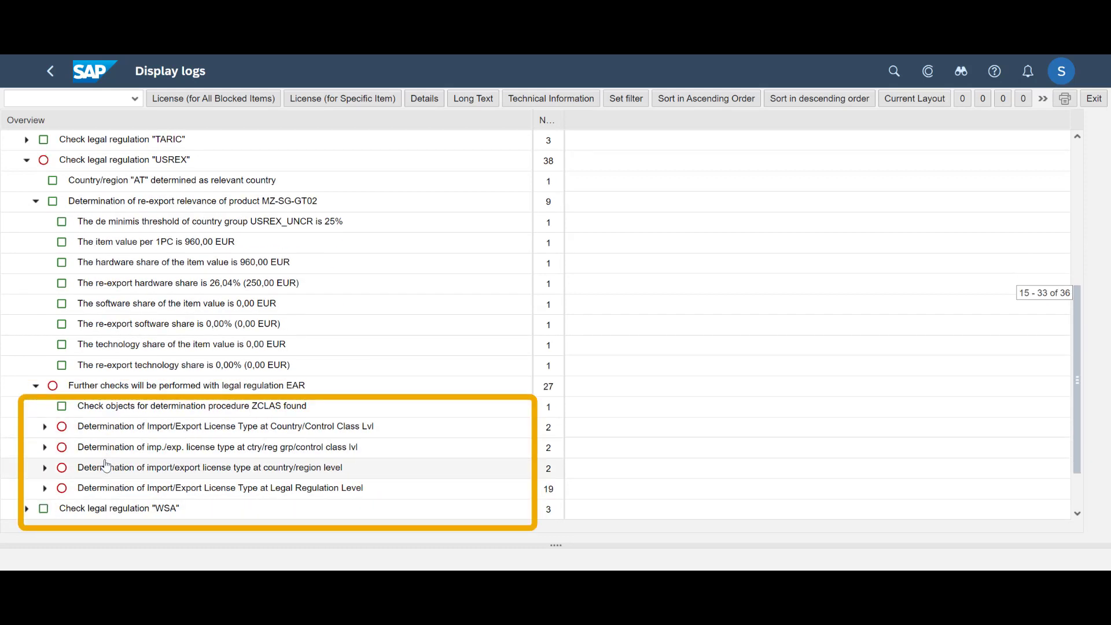